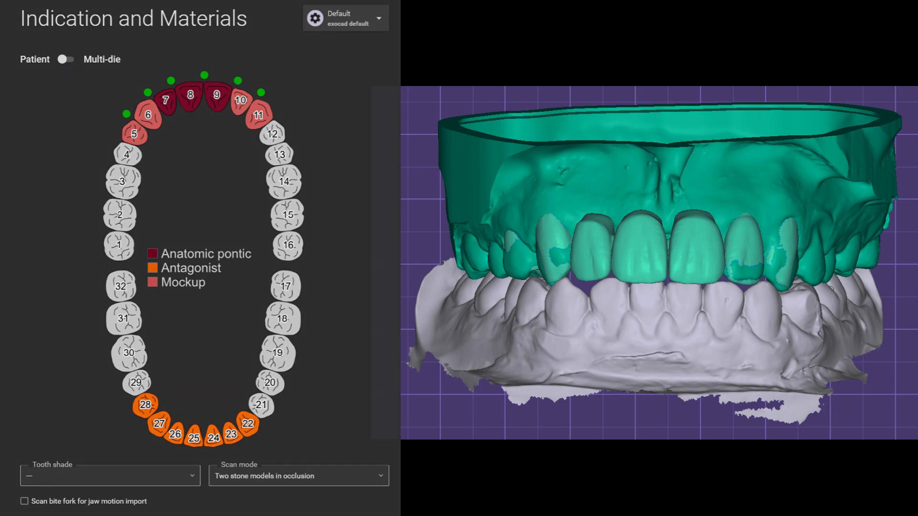
# - Orient the jaw scan to its occlusal view and start the scan segmentation
pyautogui.moveTo(459, 207); pyautogui.dragTo(451, 194, button='right')
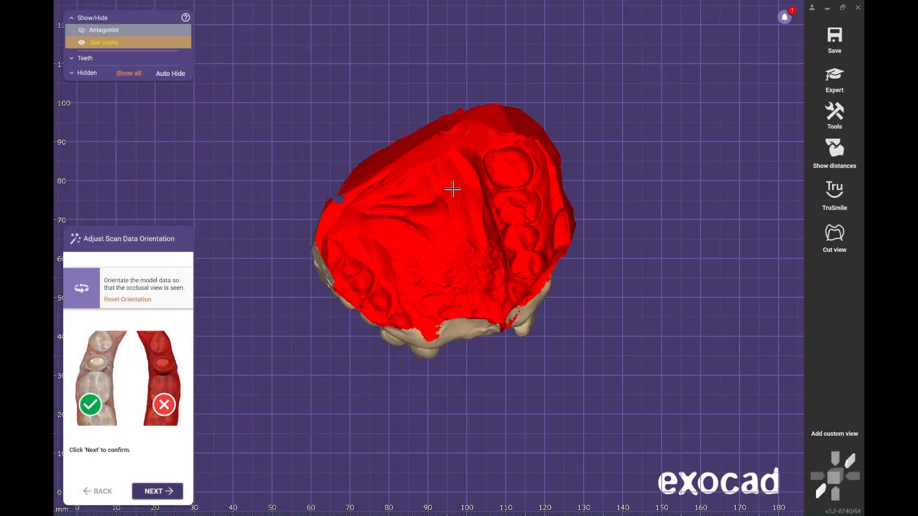
pyautogui.click(170, 489)
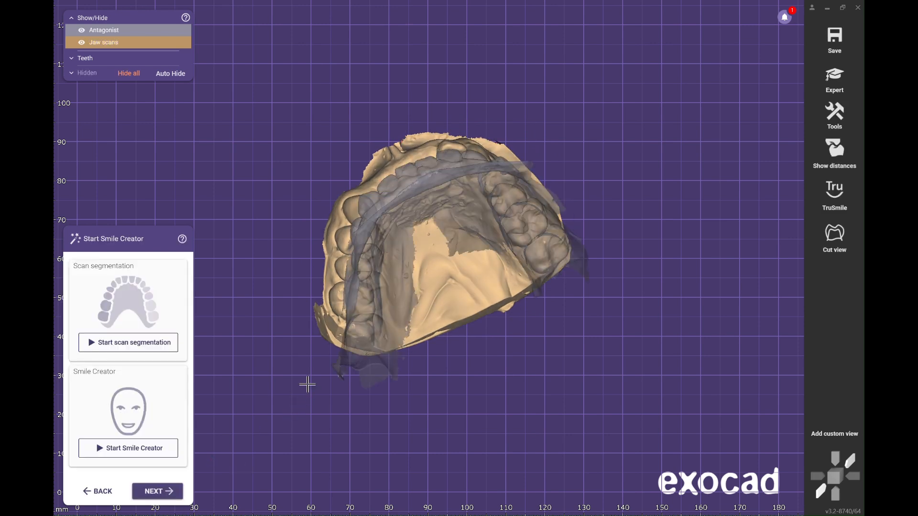
pyautogui.click(173, 344)
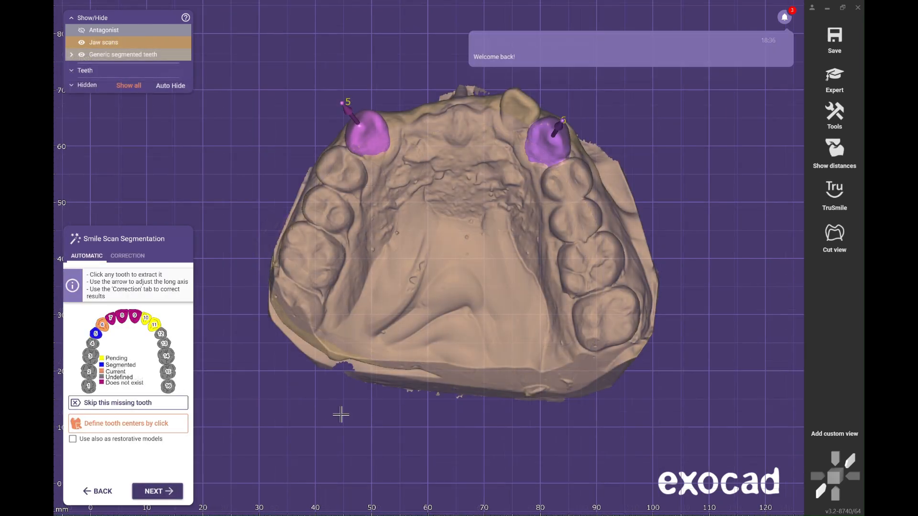
# - Confirm the tooth segmentation of the upper jaw scan and of the antagonist scan
pyautogui.click(157, 491)
pyautogui.click(471, 260)
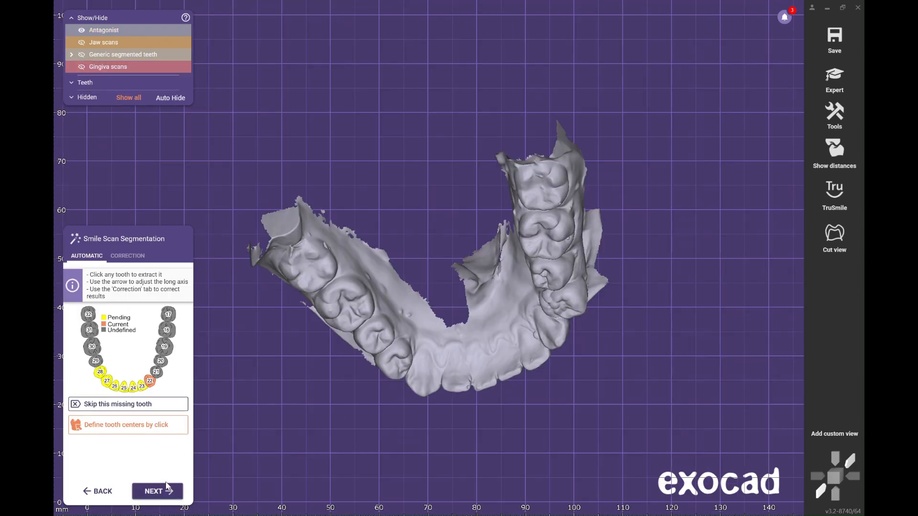
pyautogui.click(157, 491)
pyautogui.click(432, 286)
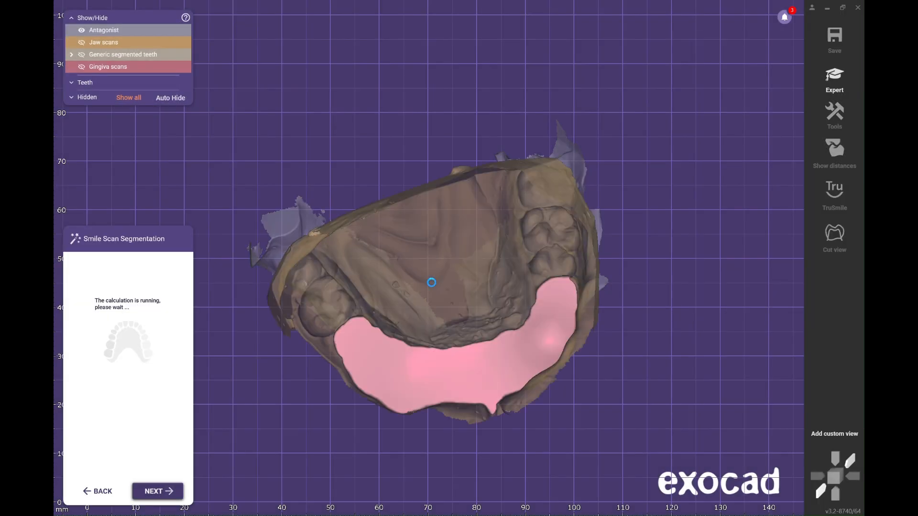
# - Start Smile Creator and load the smile image 20220731_213629001_iOS from the patient's pictures folder
pyautogui.click(133, 458)
pyautogui.click(113, 318)
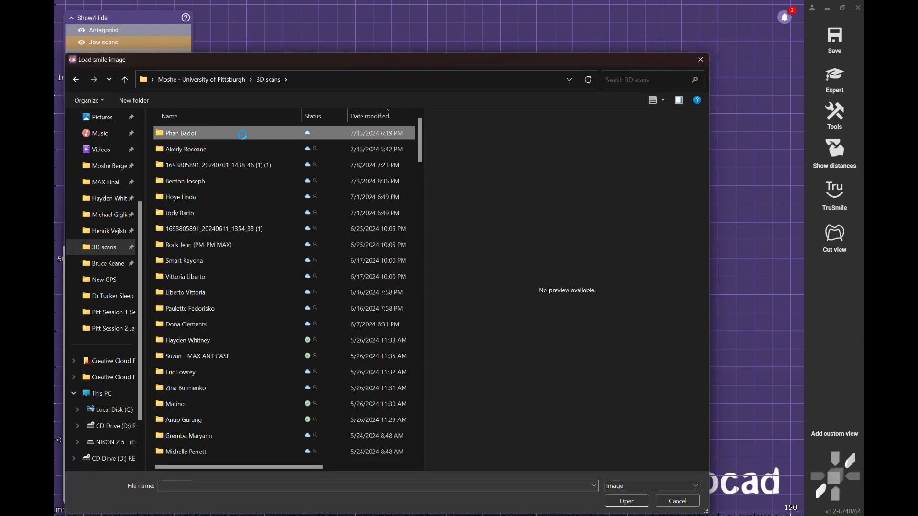
pyautogui.doubleClick(193, 134)
pyautogui.doubleClick(197, 150)
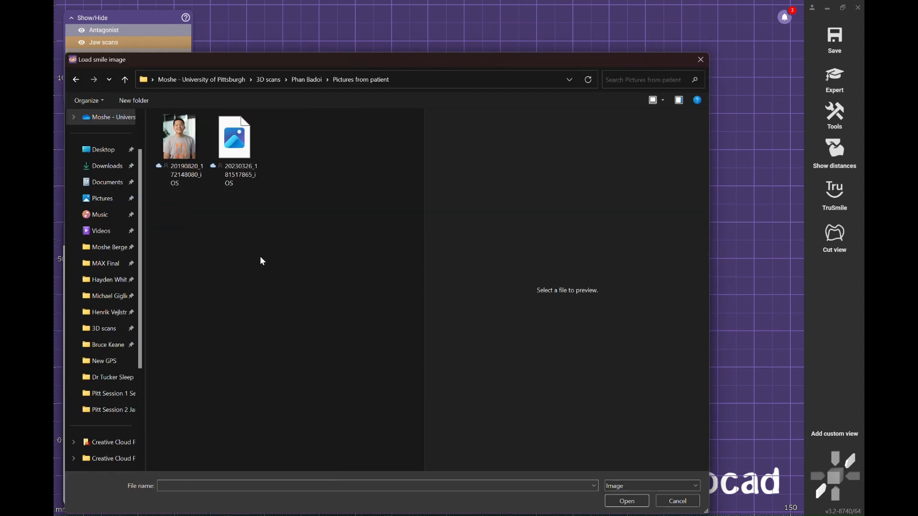
pyautogui.click(301, 79)
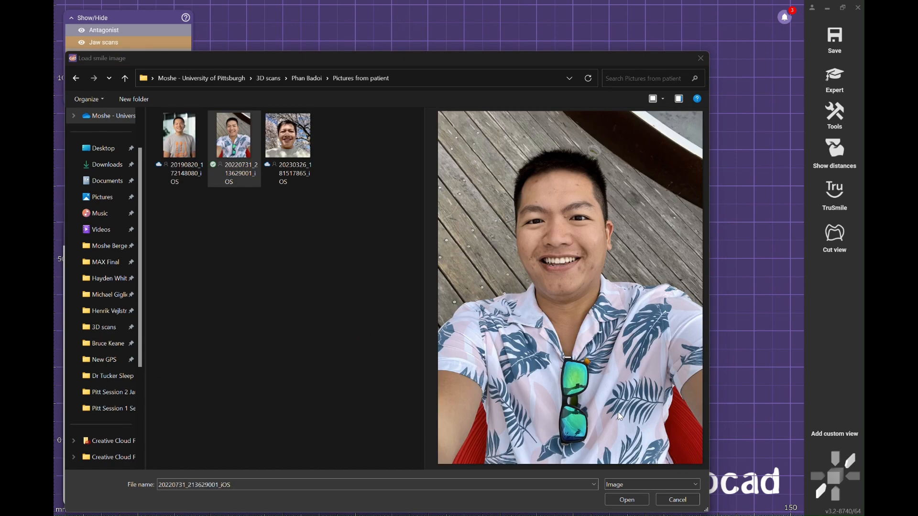
pyautogui.click(627, 500)
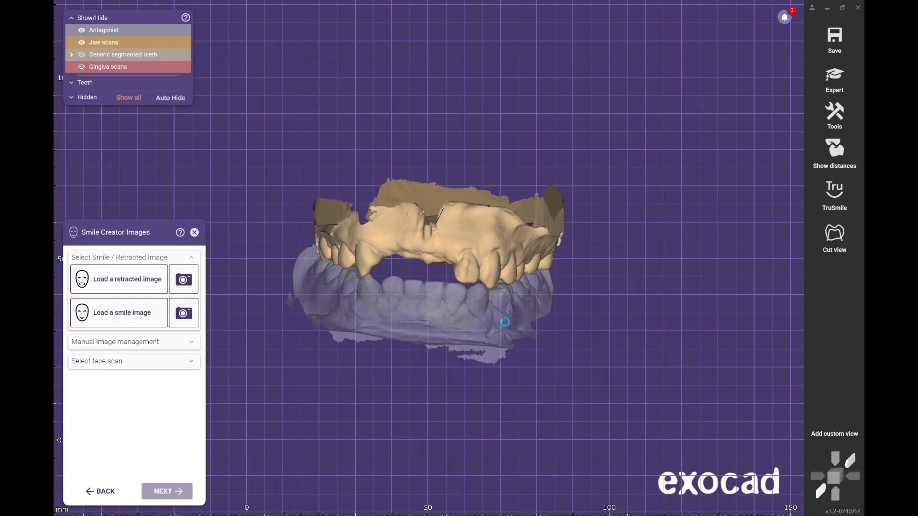
# - Set two corresponding alignment points at the upper canines on both the jaw scan and the smile image
pyautogui.scroll(5, 251, 268)
pyautogui.scroll(7, 658, 202)
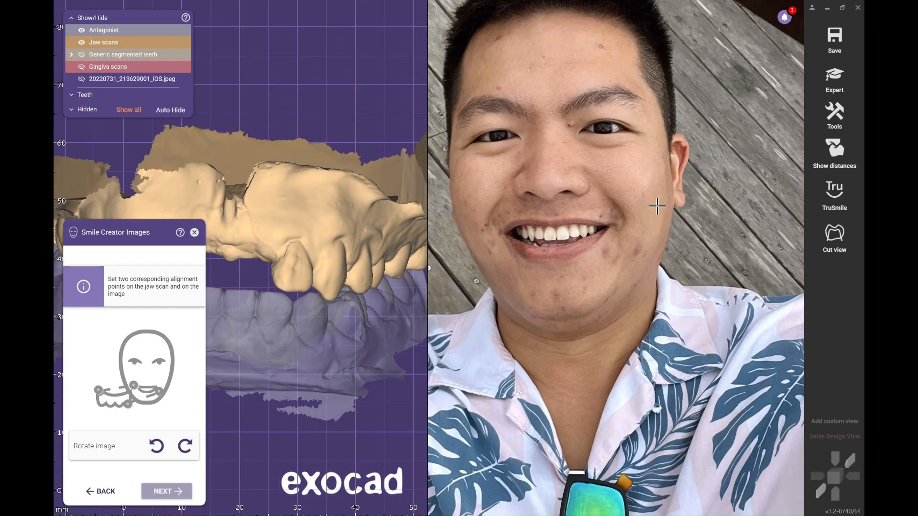
pyautogui.click(342, 276)
pyautogui.click(552, 223)
pyautogui.moveTo(506, 262); pyautogui.dragTo(617, 291, button='middle')
pyautogui.click(617, 292)
pyautogui.moveTo(617, 291); pyautogui.dragTo(548, 264)
pyautogui.moveTo(301, 302); pyautogui.dragTo(416, 324, button='middle')
pyautogui.click(416, 324)
pyautogui.moveTo(416, 325); pyautogui.dragTo(241, 300)
# - Overlay the jaw scan on the smile image, increase the field of view and accept the alignment
pyautogui.click(167, 491)
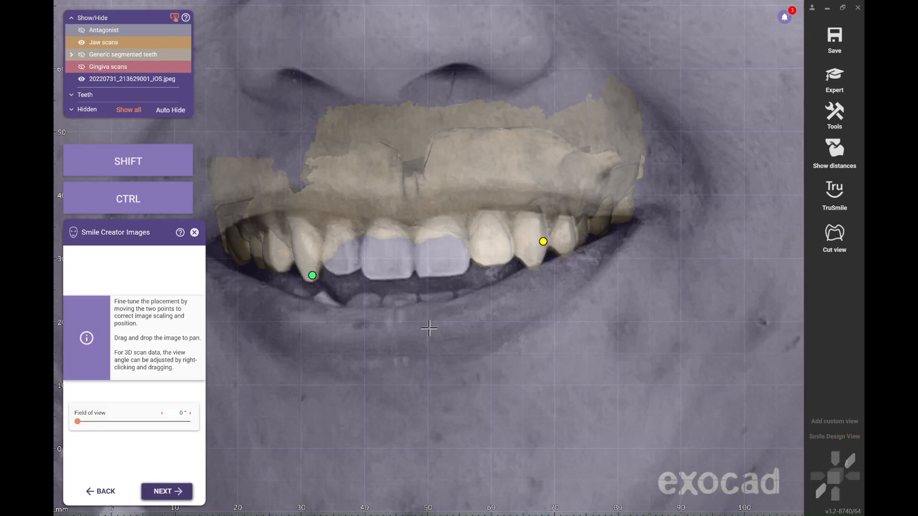
pyautogui.moveTo(77, 422); pyautogui.dragTo(137, 422)
pyautogui.click(167, 492)
# - Refine the auto-detected lip curve by moving its control points onto the inner edges of the upper and lower lips
pyautogui.moveTo(268, 256); pyautogui.dragTo(313, 238)
pyautogui.moveTo(412, 239); pyautogui.dragTo(417, 240)
pyautogui.moveTo(585, 235); pyautogui.dragTo(577, 237)
pyautogui.moveTo(614, 238); pyautogui.dragTo(579, 247)
pyautogui.moveTo(504, 289); pyautogui.dragTo(504, 282)
pyautogui.moveTo(414, 303); pyautogui.dragTo(378, 307)
pyautogui.moveTo(246, 260); pyautogui.dragTo(265, 259)
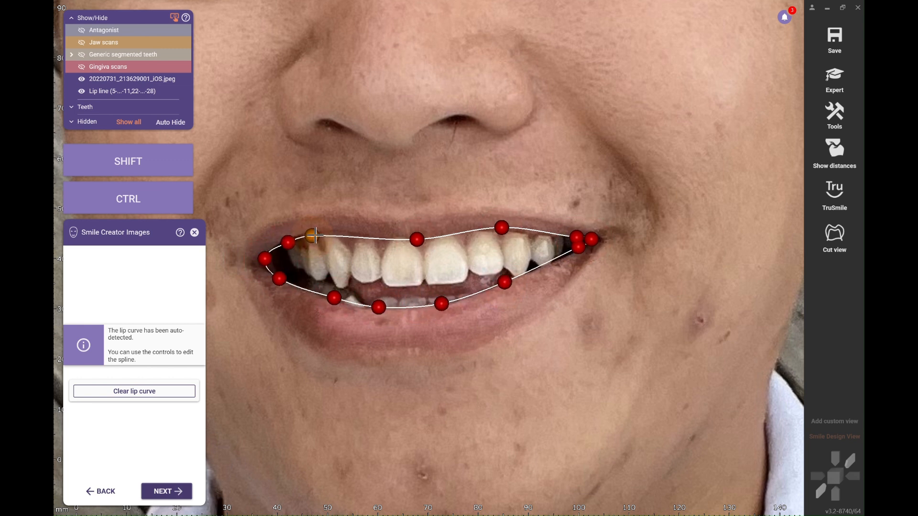
pyautogui.click(168, 492)
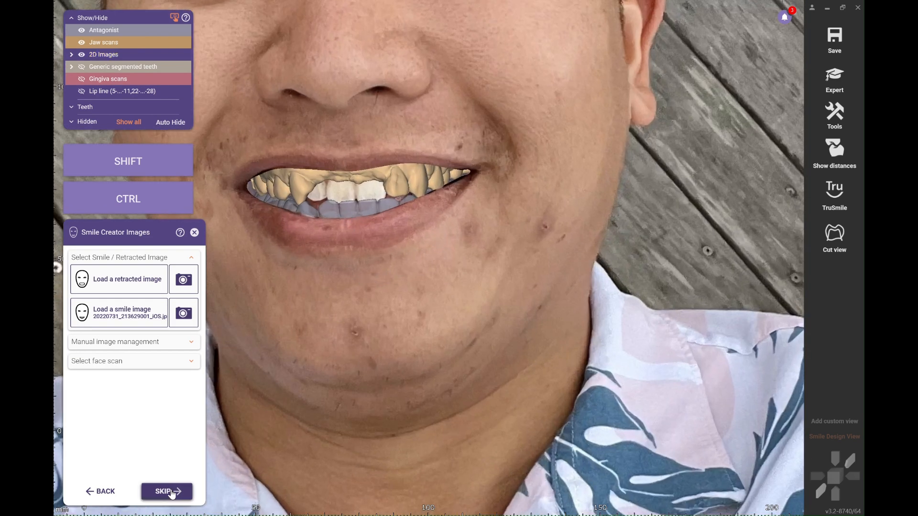
# - Accept the auto-detected eye markers and replace the golden ratio with another proportion guide
pyautogui.click(170, 492)
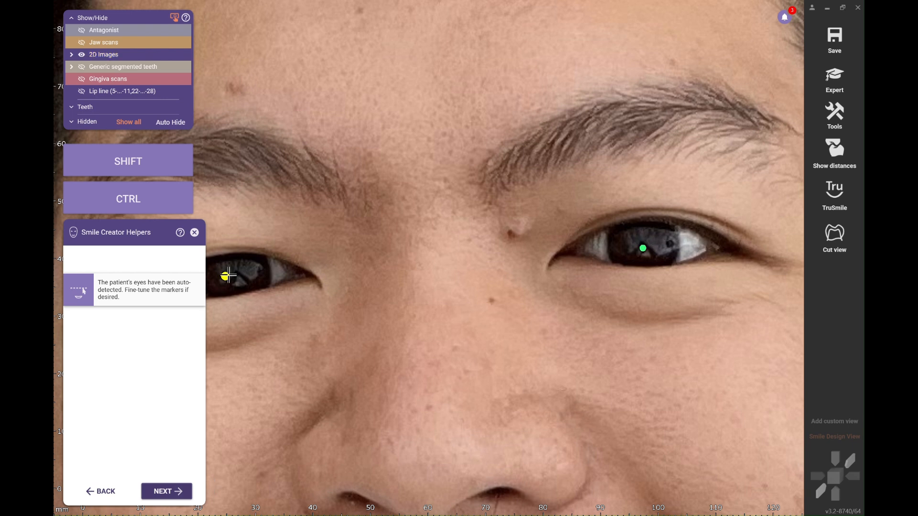
pyautogui.click(167, 491)
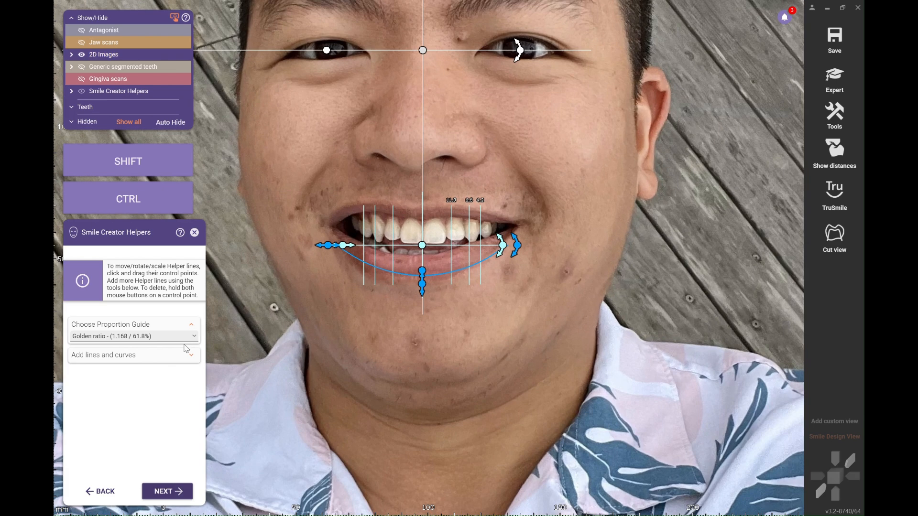
pyautogui.click(134, 336)
pyautogui.click(82, 418)
# - Fit the helper lines and smile curve to the patient's teeth and lower lip, and continue to smile modelling
pyautogui.moveTo(506, 258); pyautogui.dragTo(504, 249)
pyautogui.scroll(5, 495, 276)
pyautogui.moveTo(471, 281); pyautogui.dragTo(473, 278)
pyautogui.moveTo(709, 279); pyautogui.dragTo(707, 281)
pyautogui.moveTo(471, 390); pyautogui.dragTo(471, 361)
pyautogui.moveTo(471, 324); pyautogui.dragTo(467, 297)
pyautogui.moveTo(732, 254); pyautogui.dragTo(733, 260)
pyautogui.click(167, 491)
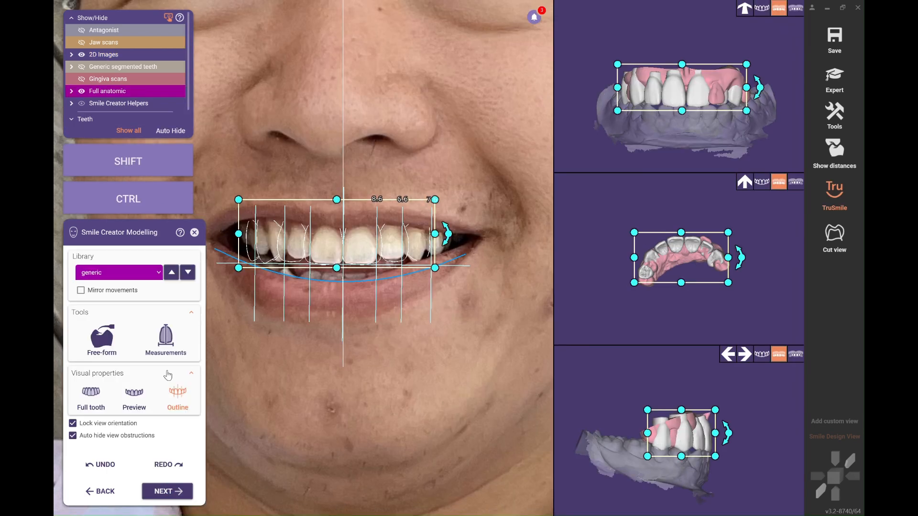
# - Try the e-xofan, robtoly-oval and robtoly-triangular tooth libraries on the smile
pyautogui.click(155, 280)
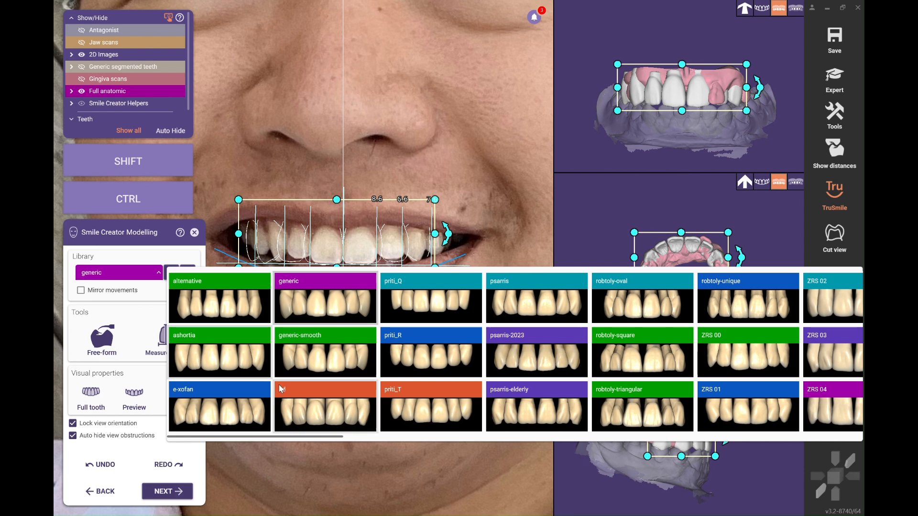
pyautogui.click(235, 410)
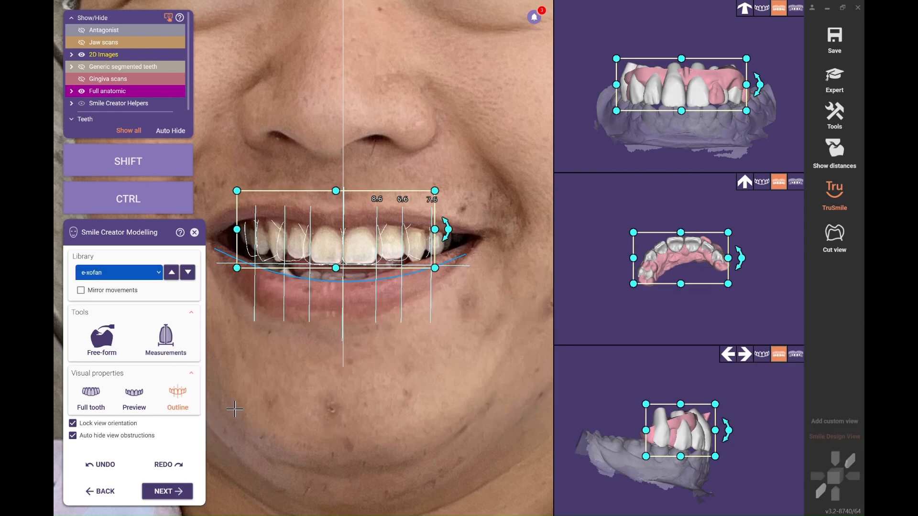
pyautogui.click(149, 277)
pyautogui.click(643, 351)
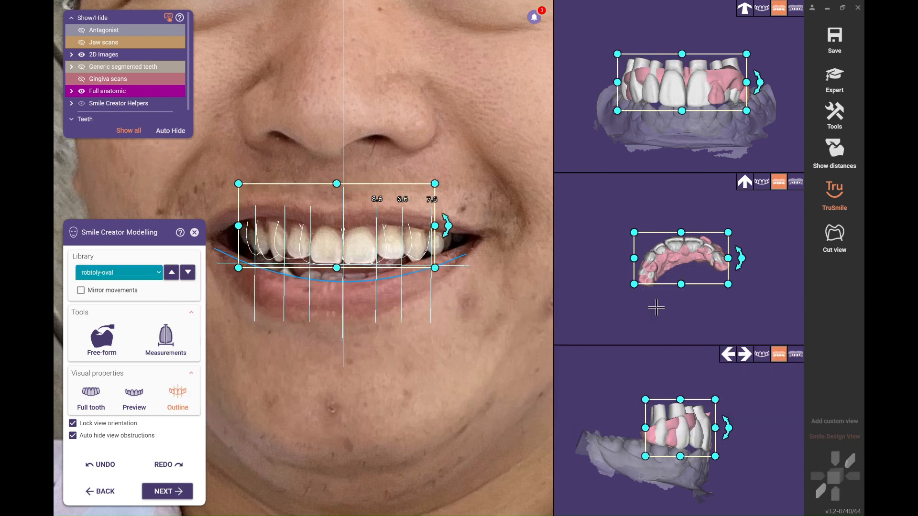
pyautogui.click(188, 273)
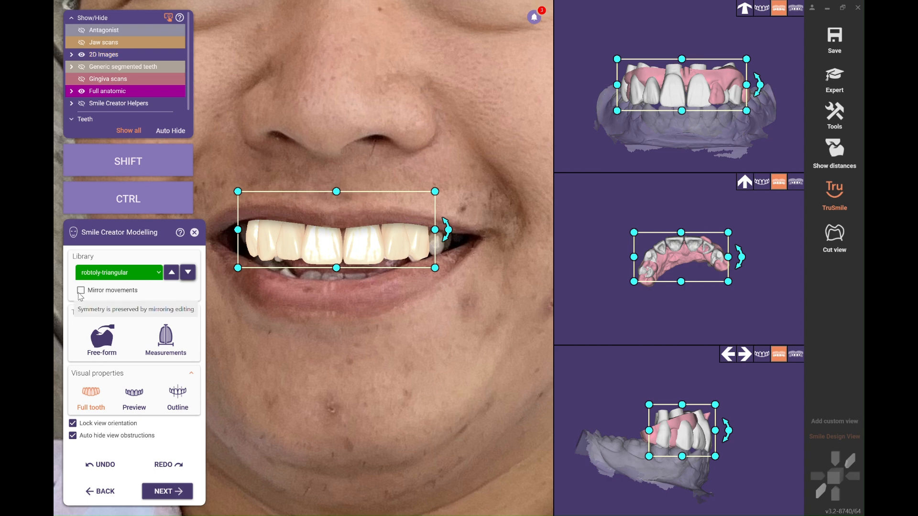
# - Adjust the robtoly-triangular teeth to the natural smile, checking the fit in the Preview and Outline displays
pyautogui.click(134, 397)
pyautogui.click(181, 403)
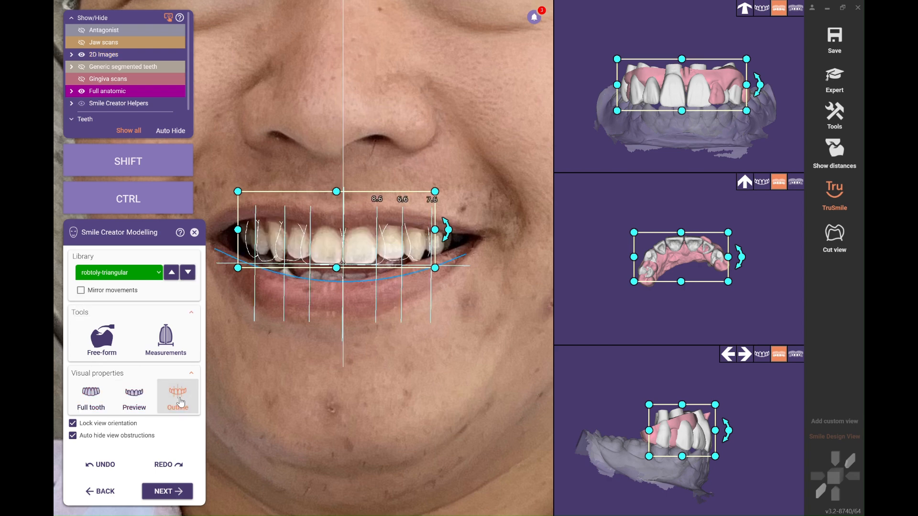
pyautogui.click(142, 397)
pyautogui.scroll(-5, 235, 357)
pyautogui.scroll(2, 235, 357)
pyautogui.moveTo(392, 257); pyautogui.dragTo(388, 260)
pyautogui.moveTo(270, 260); pyautogui.dragTo(276, 262)
pyautogui.click(177, 400)
pyautogui.scroll(3, 326, 296)
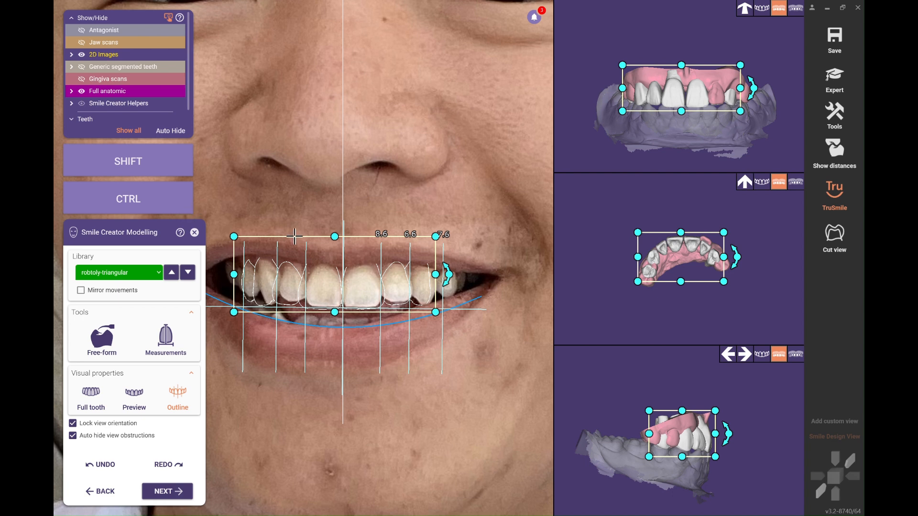
pyautogui.click(134, 393)
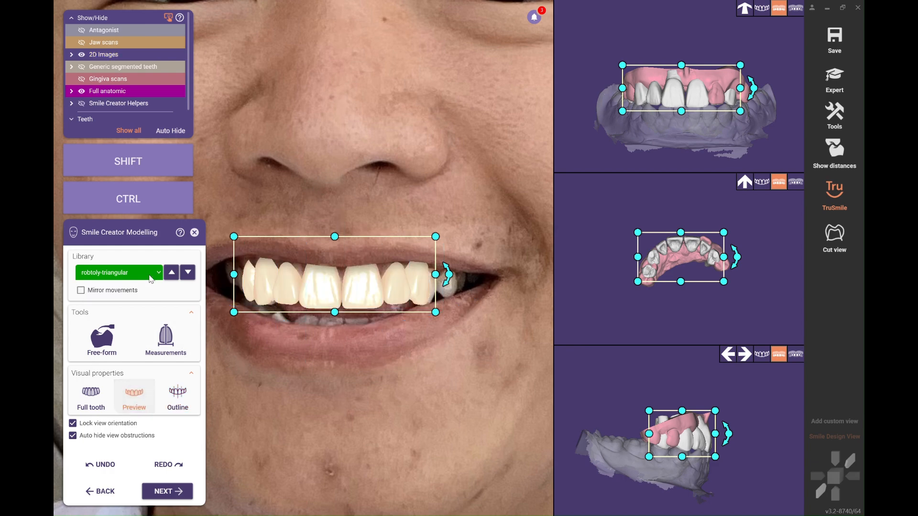
# - Browse the tooth libraries and switch the smile design to the hd library
pyautogui.click(158, 272)
pyautogui.hscroll(10, 502, 371)
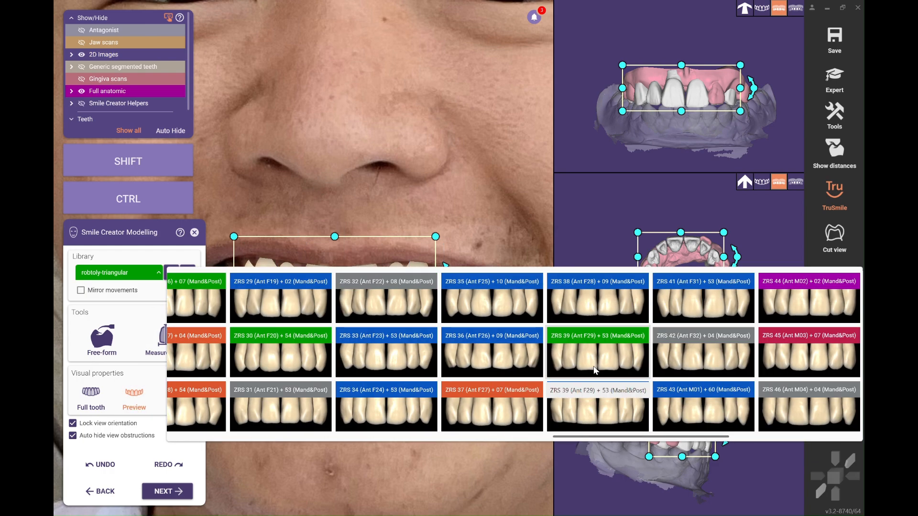
pyautogui.hscroll(-10, 431, 373)
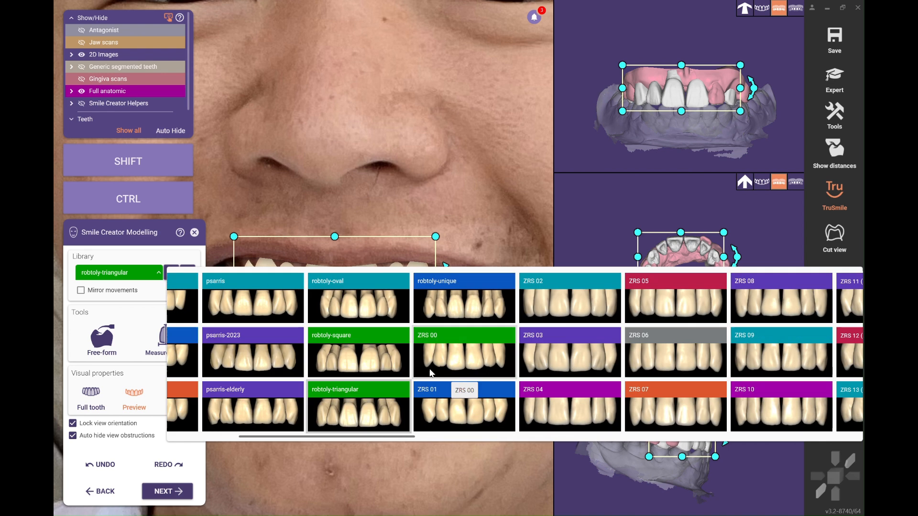
pyautogui.click(321, 402)
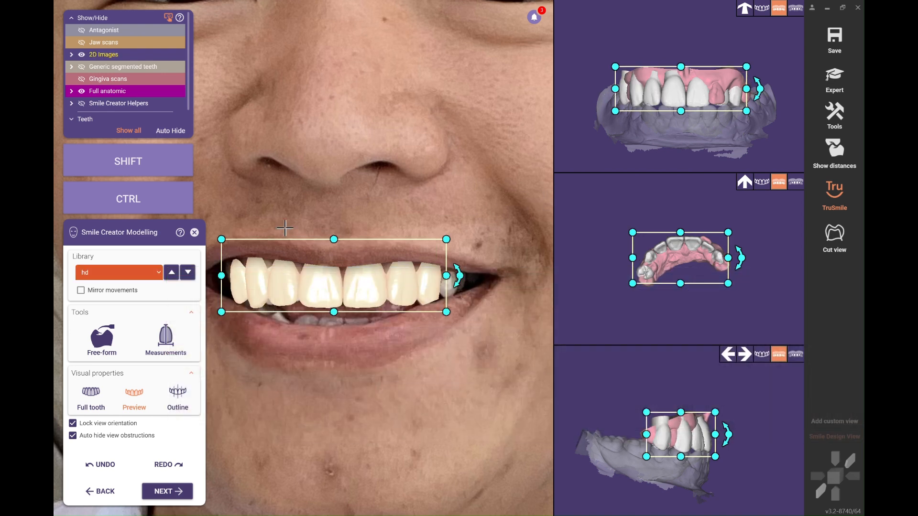
# - Resize the hd tooth arrangement in the smile photo to fit its width and height to the smile
pyautogui.moveTo(221, 276); pyautogui.dragTo(235, 281)
pyautogui.moveTo(376, 293); pyautogui.dragTo(378, 297)
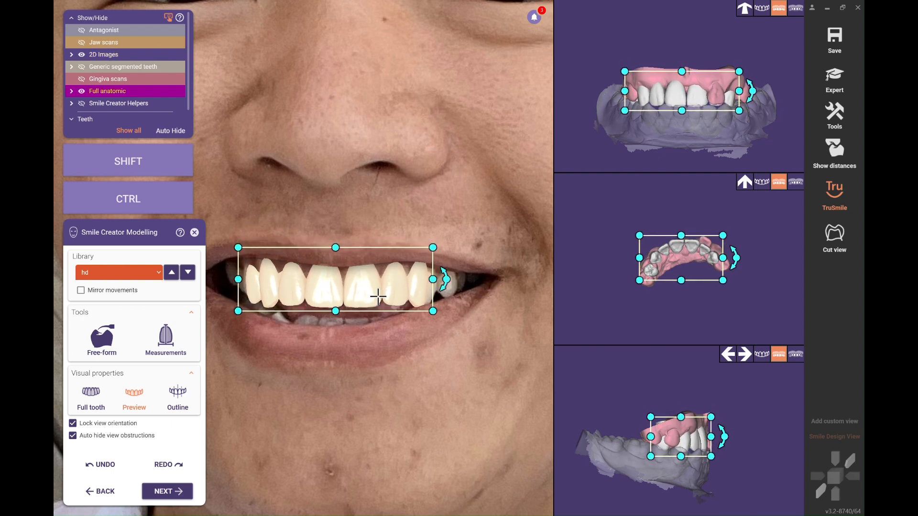
pyautogui.moveTo(336, 248)
pyautogui.mouseDown()
pyautogui.moveTo(334, 236)
pyautogui.moveTo(337, 244)
pyautogui.mouseUp()
pyautogui.moveTo(435, 276); pyautogui.dragTo(440, 276)
# - Reposition the tooth arrangement facially along the arch in the occlusal view
pyautogui.scroll(3, 676, 90)
pyautogui.scroll(-1, 698, 155)
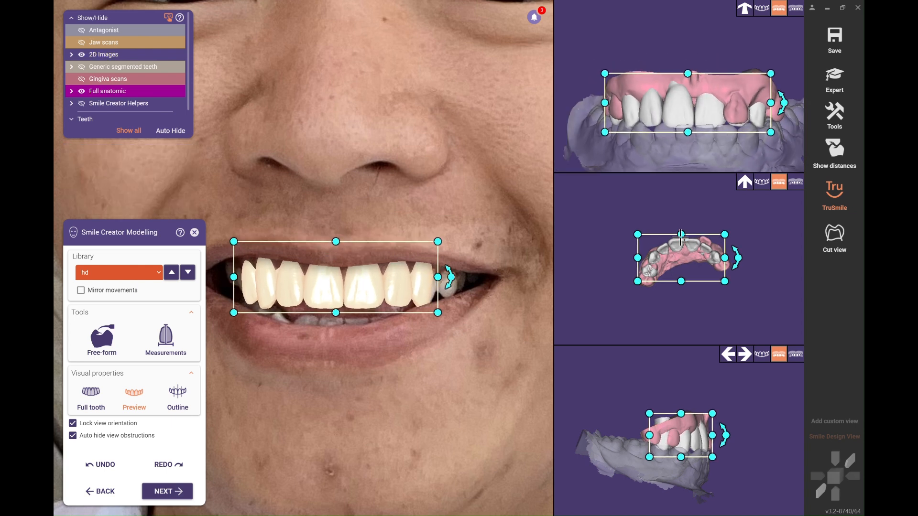
pyautogui.scroll(4, 668, 259)
pyautogui.scroll(-1, 685, 258)
pyautogui.moveTo(714, 229); pyautogui.dragTo(771, 241)
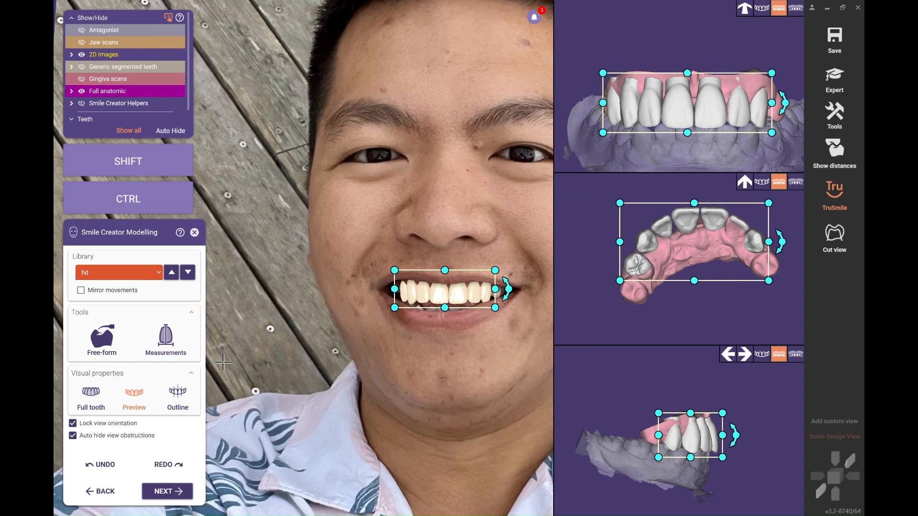
# - Display the hd teeth as outlines and check them against the helper lines on the smile photo
pyautogui.click(178, 394)
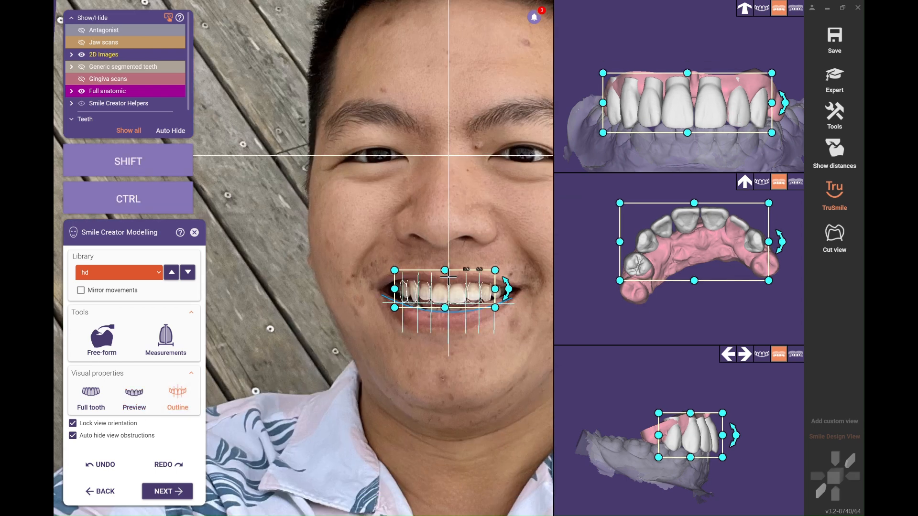
pyautogui.scroll(3, 448, 281)
pyautogui.scroll(-3, 452, 278)
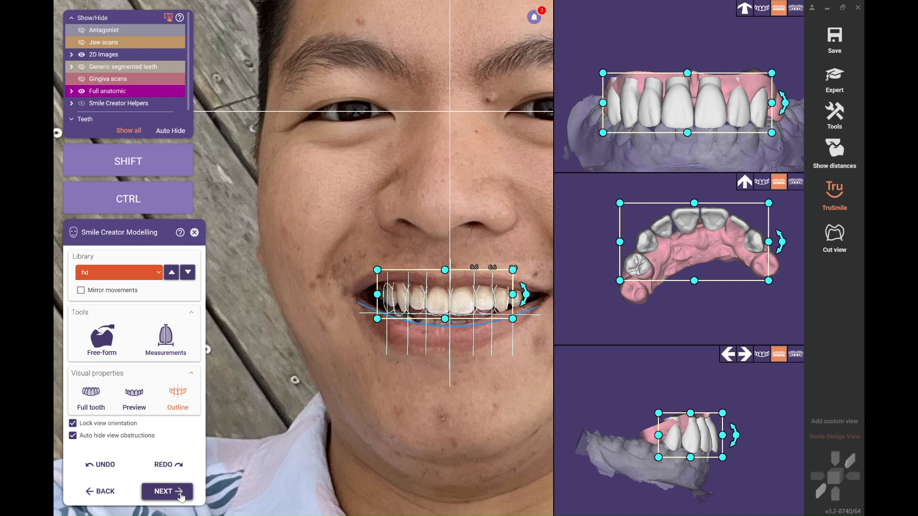
# - Compare the previous and new smile in the Smile Creator preview and continue to tooth placement
pyautogui.click(180, 493)
pyautogui.moveTo(386, 431); pyautogui.dragTo(352, 433)
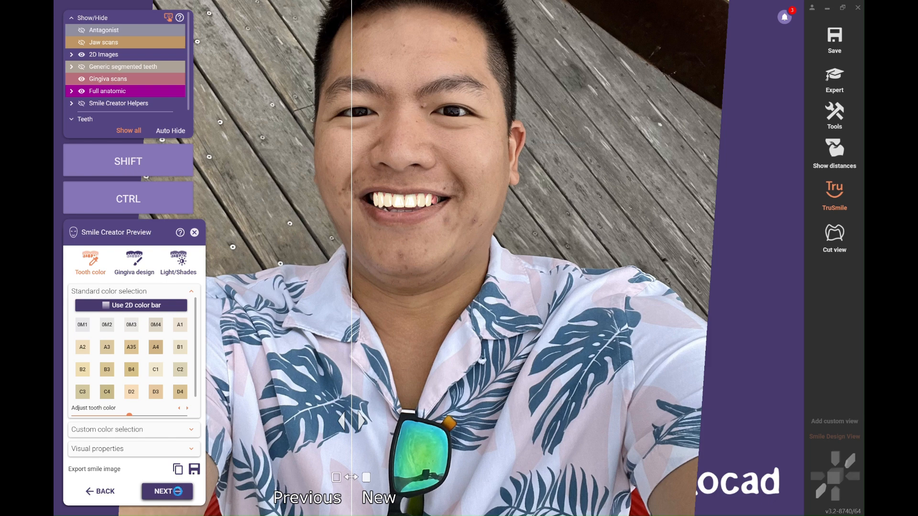
pyautogui.click(178, 493)
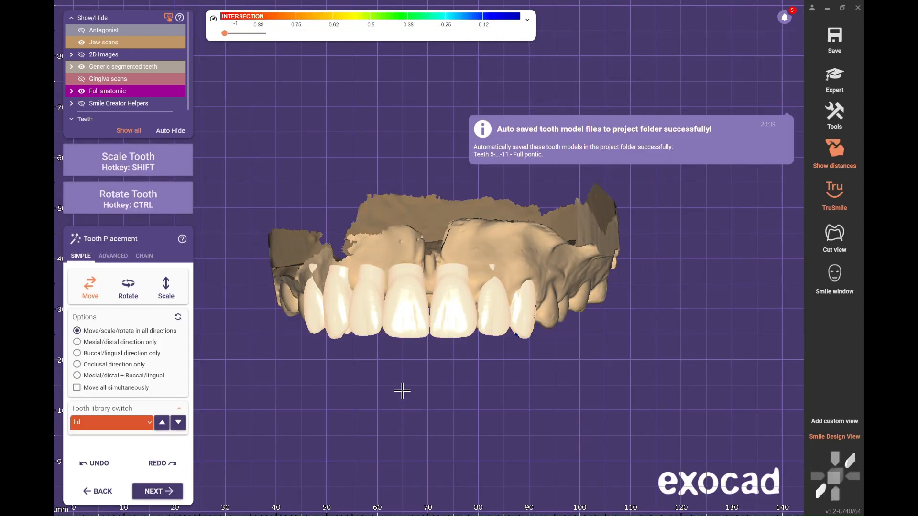
# - Turn off TruSmile rendering, hide the generic segmented teeth and inspect the placed teeth from the occlusal side
pyautogui.click(835, 195)
pyautogui.moveTo(631, 190)
pyautogui.mouseDown(button='right')
pyautogui.moveTo(630, 182)
pyautogui.moveTo(630, 191)
pyautogui.mouseUp(button='right')
pyautogui.click(82, 67)
pyautogui.rightClick(82, 67)
pyautogui.moveTo(415, 217); pyautogui.dragTo(421, 177, button='right')
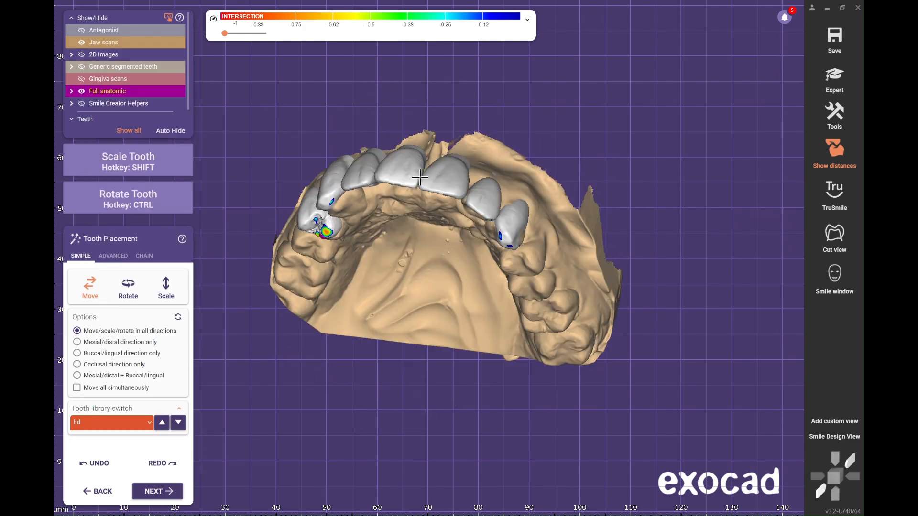
pyautogui.moveTo(420, 177); pyautogui.dragTo(420, 177, button='right')
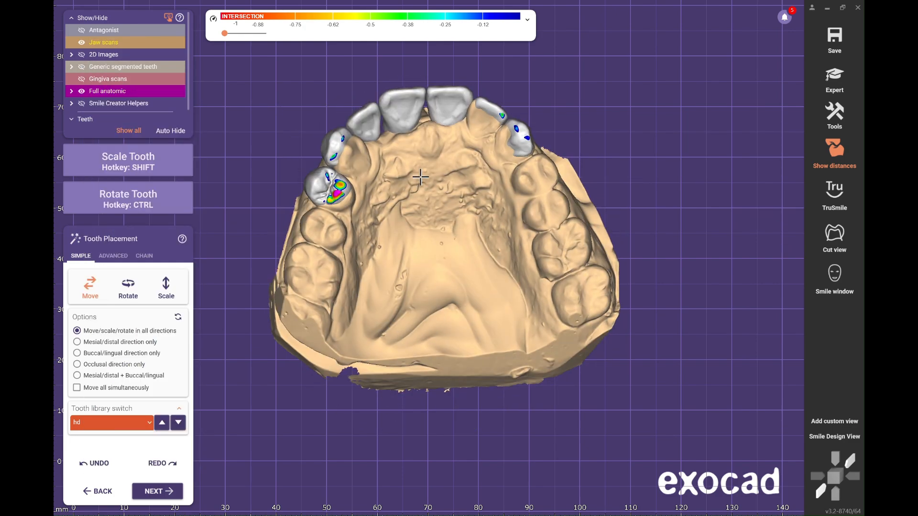
# - Switch tooth placement to chain mode, lock the two central incisors' chain controls and adjust the remaining chain along the arch
pyautogui.click(145, 255)
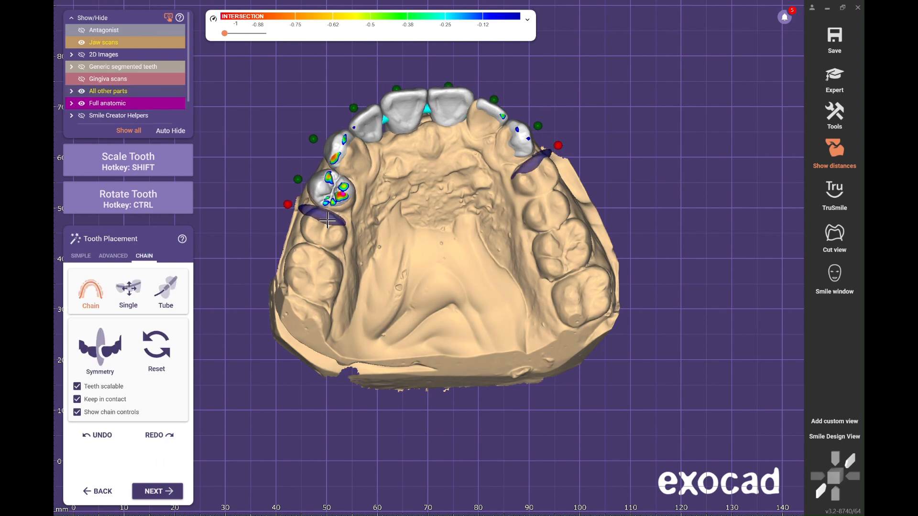
pyautogui.moveTo(329, 221); pyautogui.dragTo(402, 204, button='right')
pyautogui.moveTo(365, 120); pyautogui.dragTo(366, 118)
pyautogui.click(411, 100)
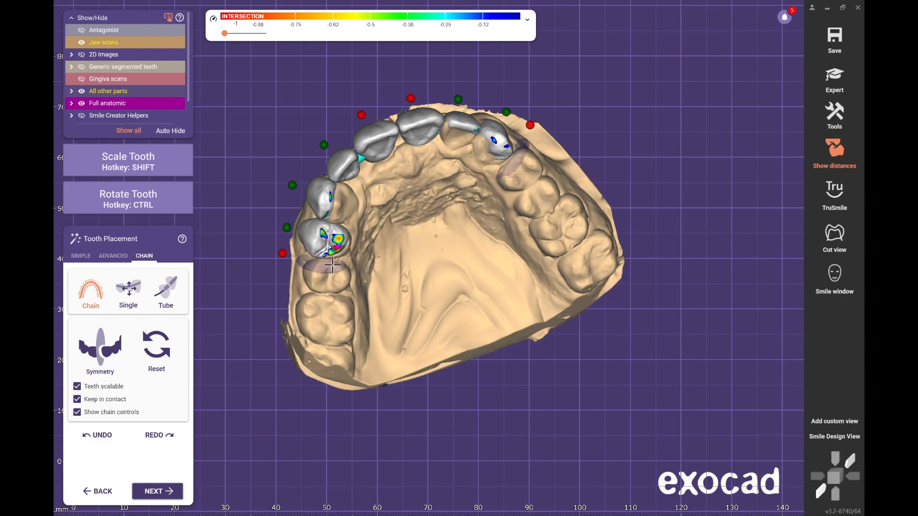
pyautogui.moveTo(497, 278); pyautogui.dragTo(488, 253, button='right')
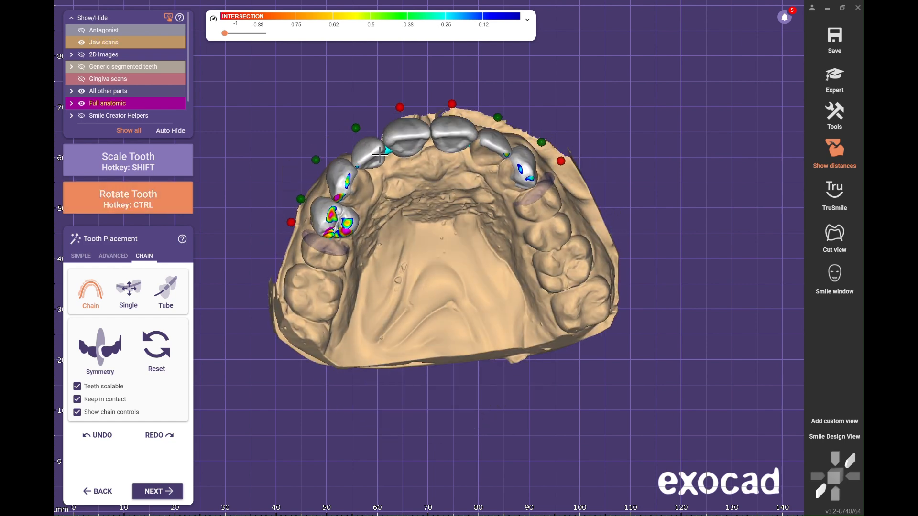
# - Switch to advanced tooth placement and open the smile window beside the teeth in the smile design view
pyautogui.click(113, 256)
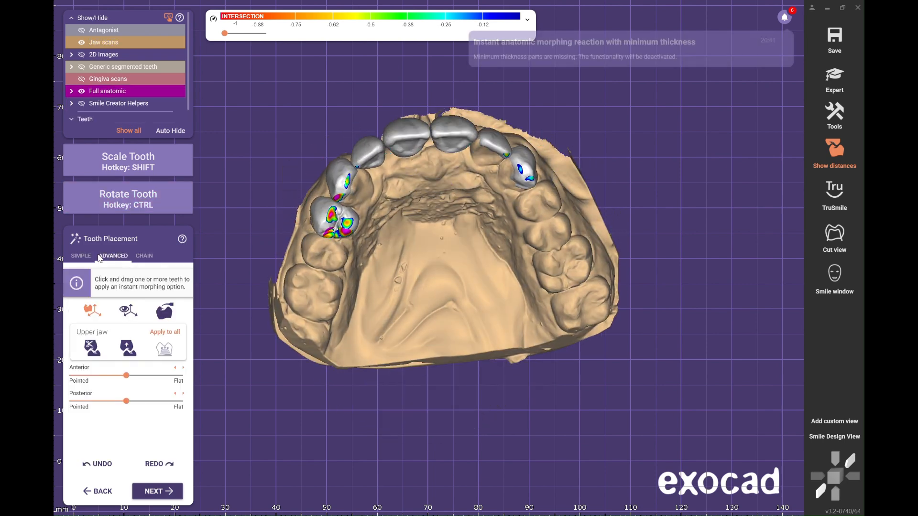
pyautogui.moveTo(275, 160); pyautogui.dragTo(276, 175, button='right')
pyautogui.press('ctrl')
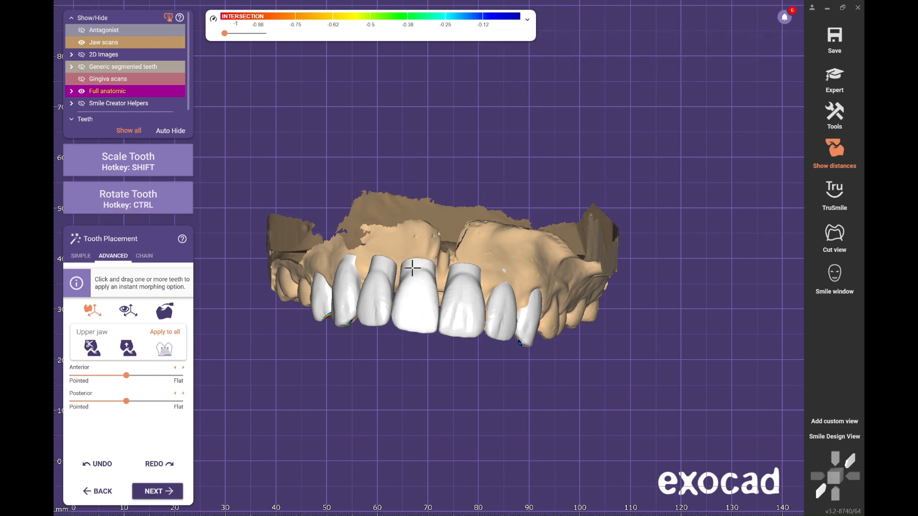
pyautogui.hotkey('ctrl', 'shift')
pyautogui.hotkey('ctrl', 'f')
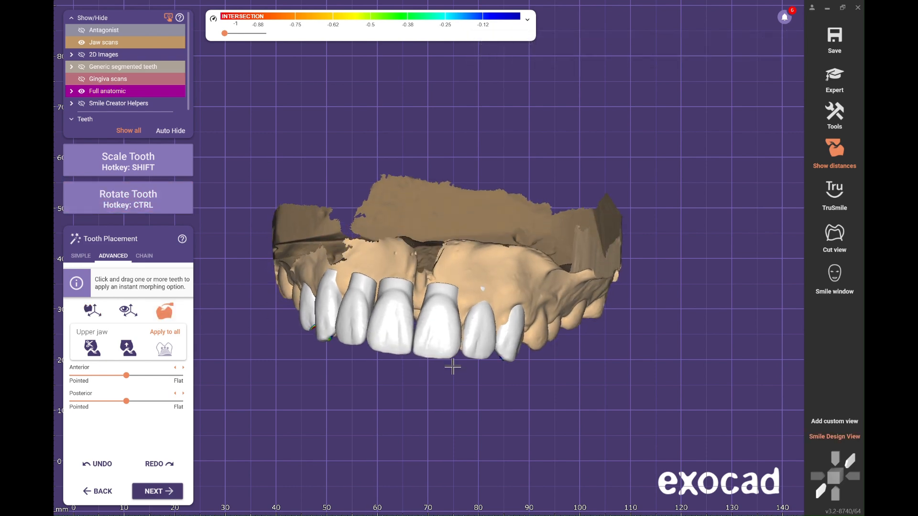
pyautogui.click(834, 278)
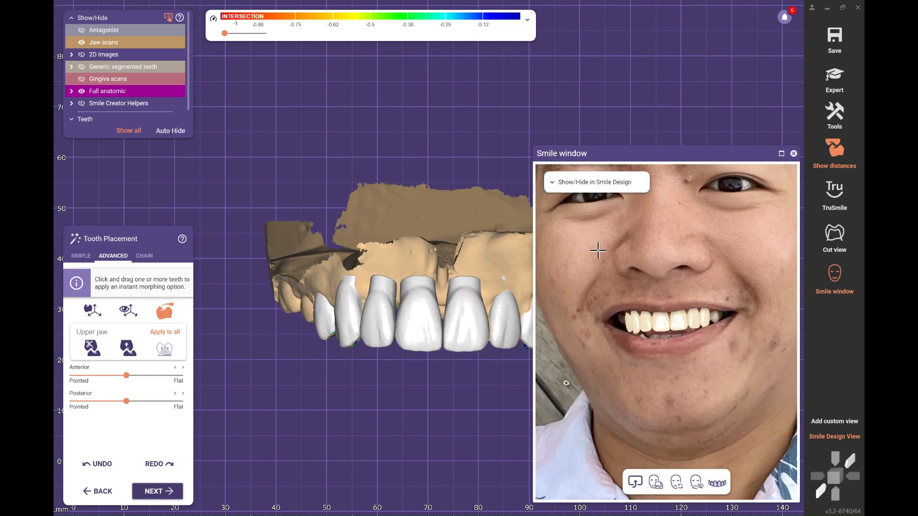
pyautogui.moveTo(427, 223); pyautogui.dragTo(363, 219, button='middle')
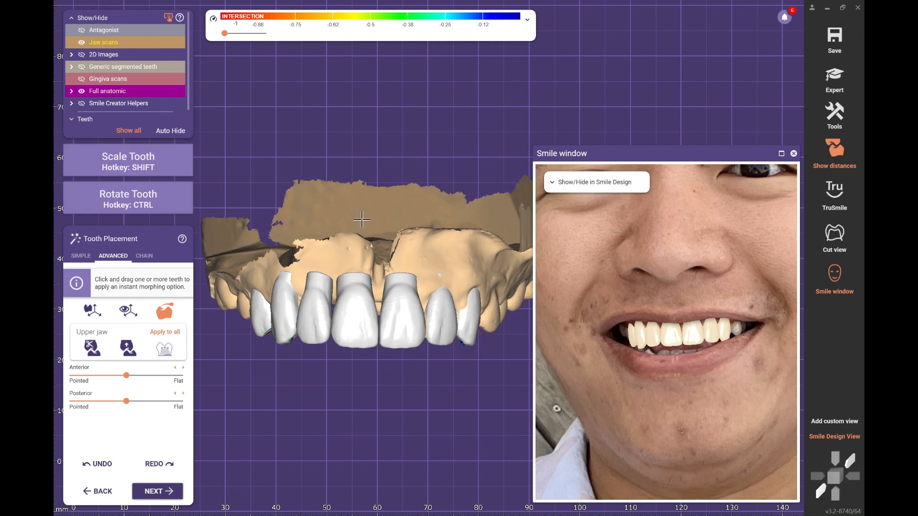
# - Fine-tune the position of individual teeth with advanced placement, checking them against the jaw scan from occlusal and facial directions
pyautogui.moveTo(339, 369); pyautogui.dragTo(329, 356, button='right')
pyautogui.moveTo(303, 223); pyautogui.dragTo(243, 164, button='right')
pyautogui.moveTo(243, 164); pyautogui.dragTo(247, 162)
pyautogui.press('ctrl')
pyautogui.moveTo(269, 193); pyautogui.dragTo(272, 198, button='right')
pyautogui.moveTo(419, 197); pyautogui.dragTo(415, 198)
pyautogui.moveTo(425, 193); pyautogui.dragTo(297, 141, button='right')
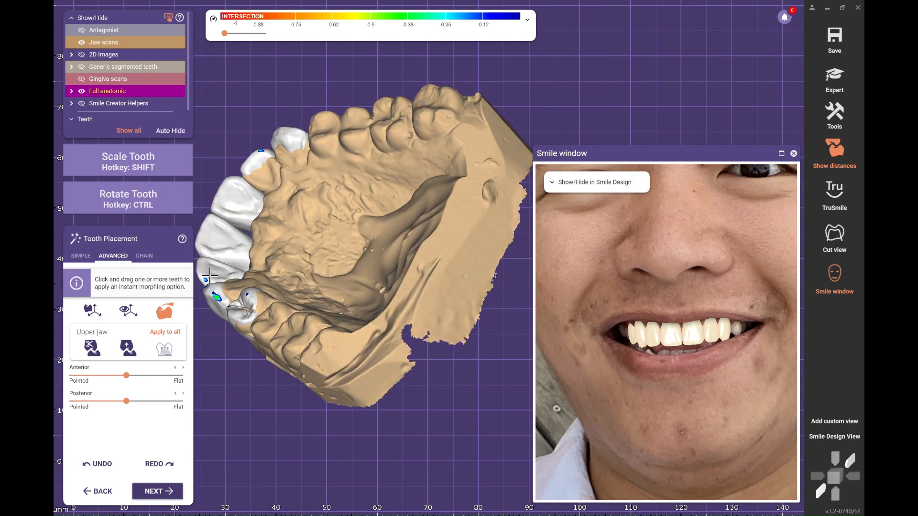
pyautogui.moveTo(207, 274); pyautogui.dragTo(289, 241, button='right')
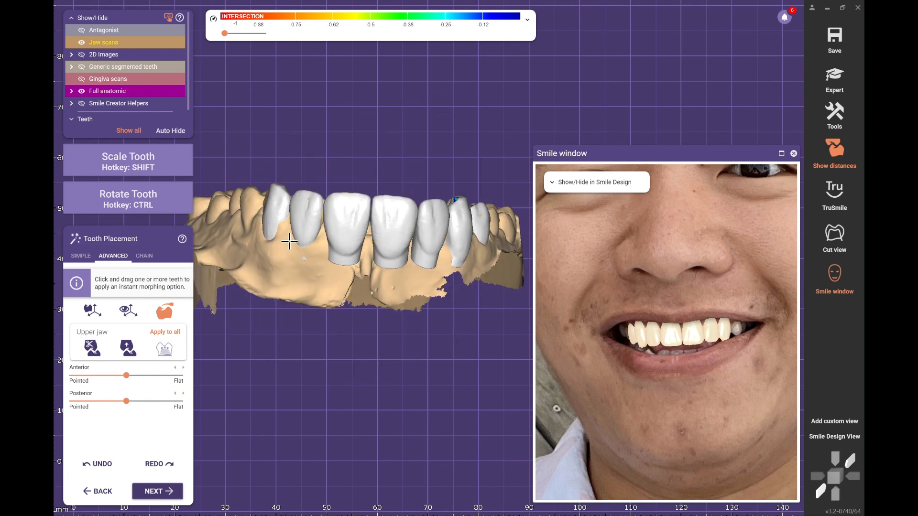
pyautogui.press('ctrl')
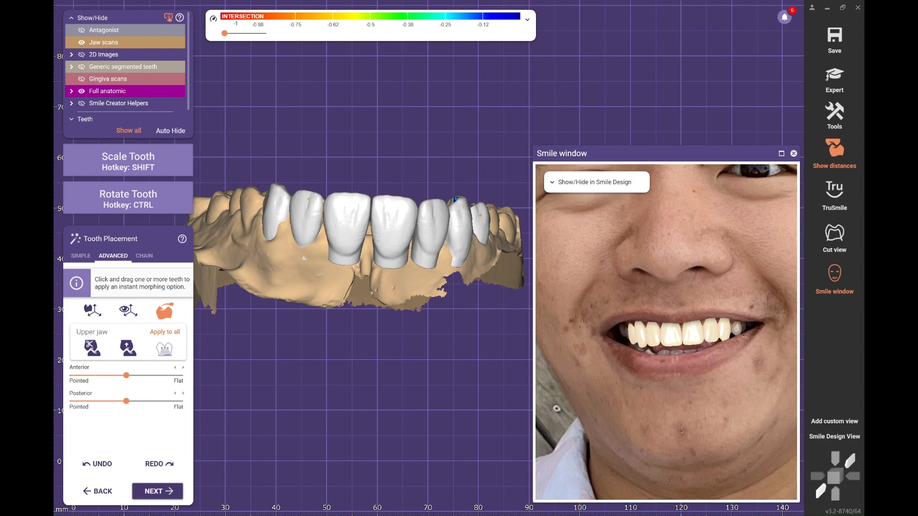
# - Switch to simple placement with all teeth moving simultaneously and bring the arrangement into the occlusal view
pyautogui.moveTo(285, 381); pyautogui.dragTo(333, 348, button='right')
pyautogui.click(80, 258)
pyautogui.moveTo(374, 325); pyautogui.dragTo(340, 189, button='right')
pyautogui.moveTo(148, 89); pyautogui.dragTo(187, 90)
pyautogui.moveTo(438, 90); pyautogui.dragTo(439, 93, button='right')
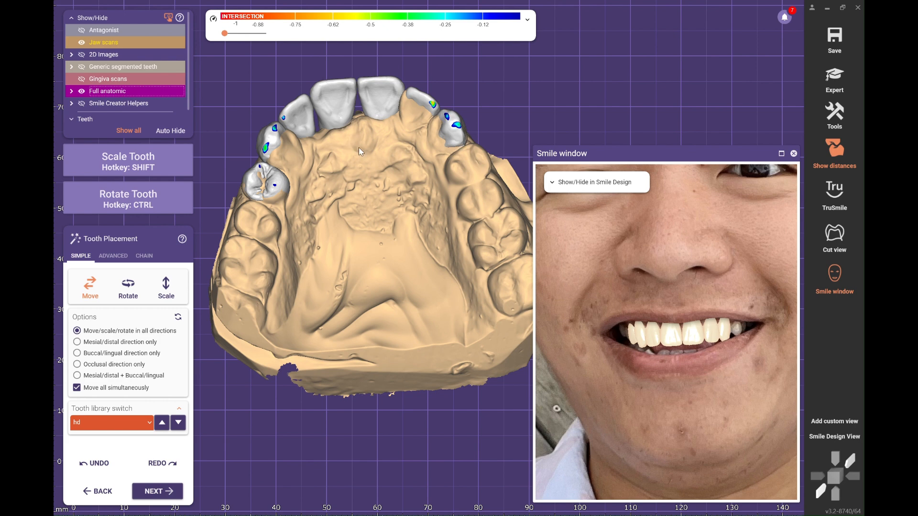
# - Try repositioning all teeth simultaneously against the jaw scan, and undo the move
pyautogui.moveTo(431, 147); pyautogui.dragTo(447, 129, button='right')
pyautogui.moveTo(447, 129); pyautogui.dragTo(446, 128)
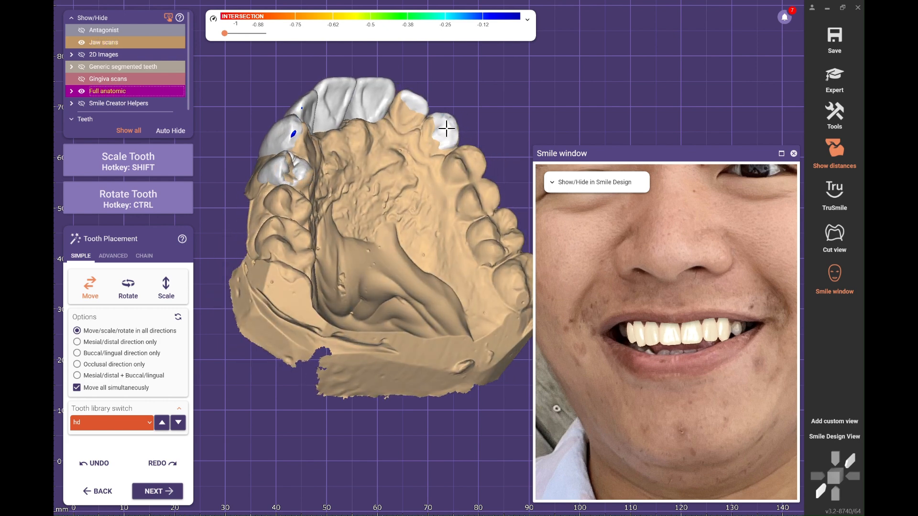
pyautogui.moveTo(447, 129); pyautogui.dragTo(383, 328, button='right')
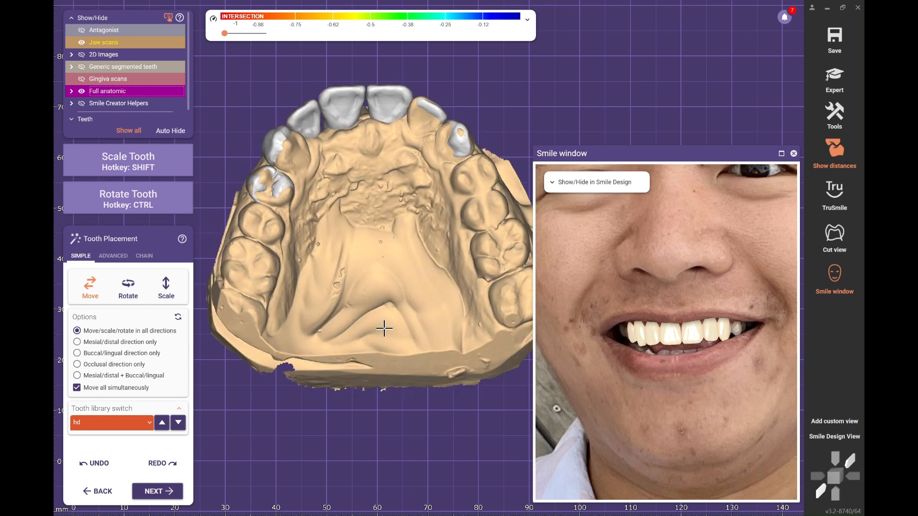
pyautogui.hotkey('ctrl', 'z')
# - Set chain placement to single-tooth movement and adjust the position and rotation of the upper right central incisor
pyautogui.moveTo(373, 148)
pyautogui.mouseDown(button='right')
pyautogui.moveTo(369, 184)
pyautogui.moveTo(366, 160)
pyautogui.mouseUp(button='right')
pyautogui.click(143, 257)
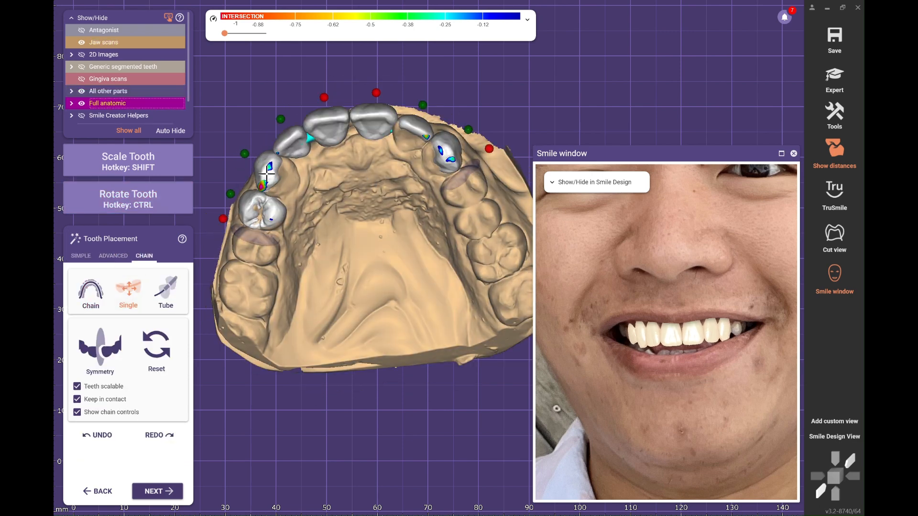
pyautogui.moveTo(328, 130); pyautogui.dragTo(329, 124)
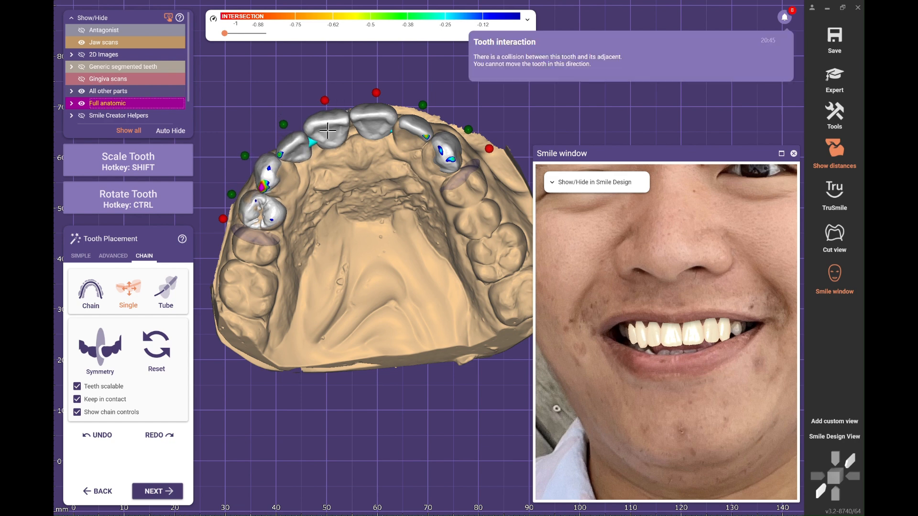
pyautogui.moveTo(404, 120); pyautogui.dragTo(354, 142, button='right')
pyautogui.hotkey('ctrl', 'z')
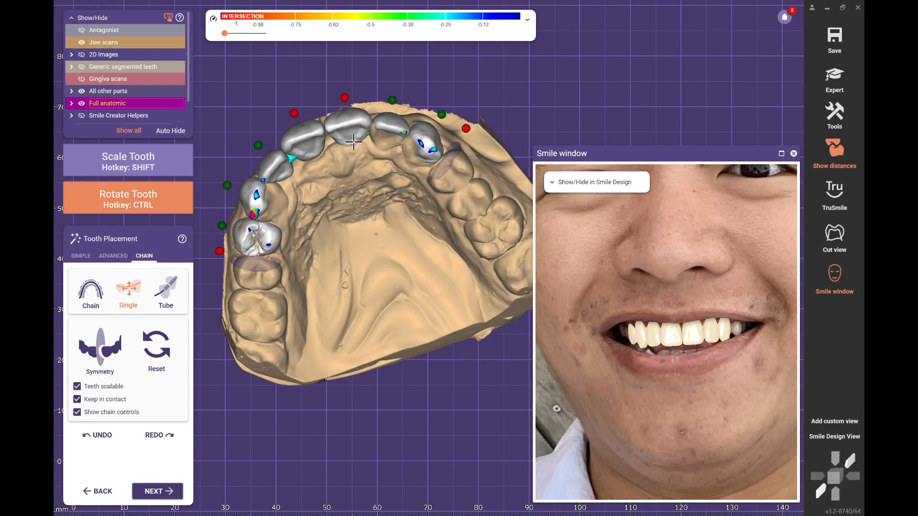
pyautogui.keyDown('ctrl'); pyautogui.moveTo(316, 153); pyautogui.dragTo(315, 154); pyautogui.keyUp('ctrl')
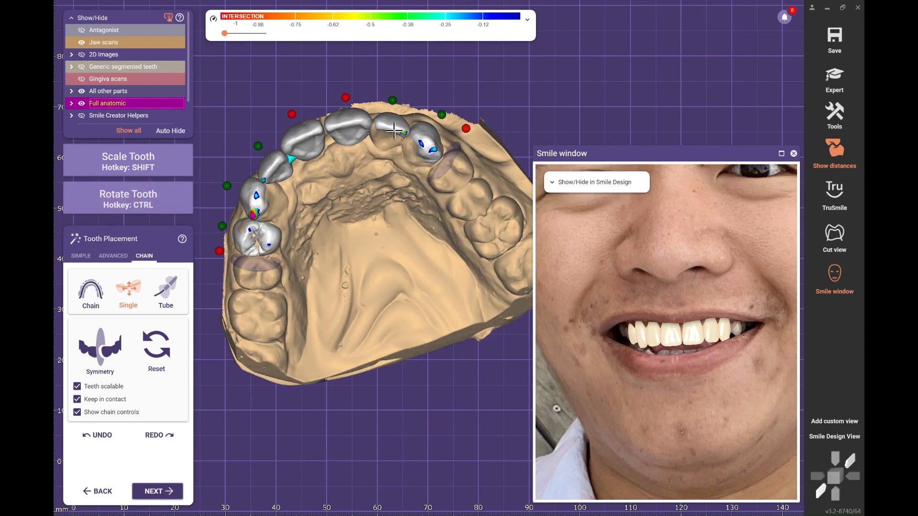
# - Move the central incisor and the upper right canine individually from the palatal side, and close the smile window
pyautogui.moveTo(423, 142)
pyautogui.mouseDown(button='right')
pyautogui.moveTo(406, 123)
pyautogui.moveTo(340, 120)
pyautogui.moveTo(295, 135)
pyautogui.moveTo(334, 119)
pyautogui.mouseUp(button='right')
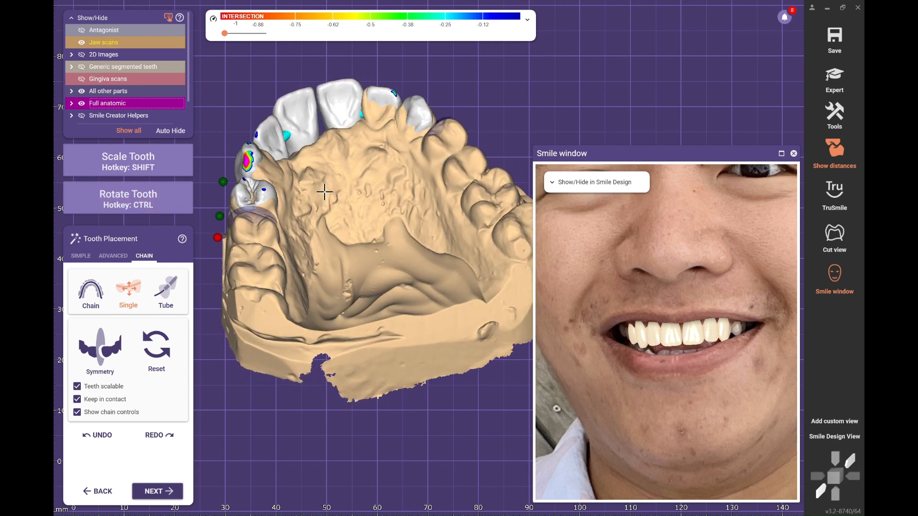
pyautogui.moveTo(335, 119); pyautogui.dragTo(334, 121)
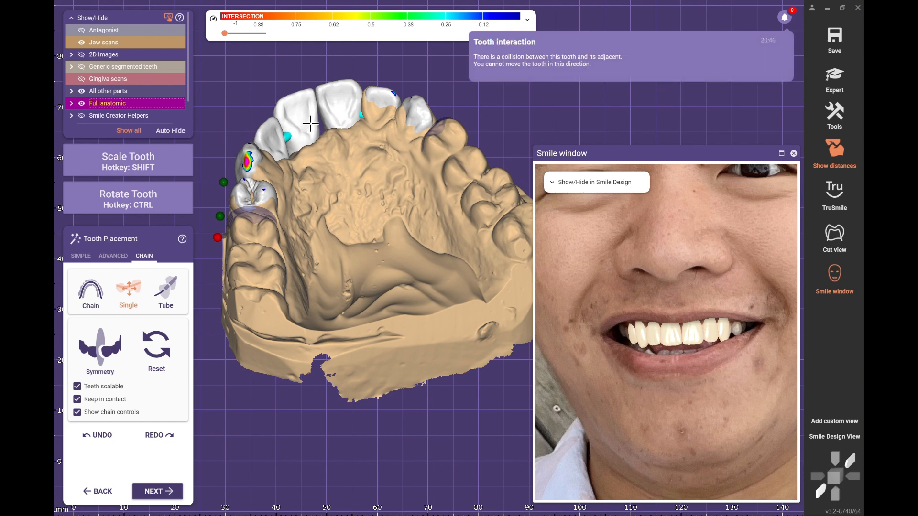
pyautogui.moveTo(318, 173); pyautogui.dragTo(275, 159, button='right')
pyautogui.moveTo(275, 158); pyautogui.dragTo(273, 154)
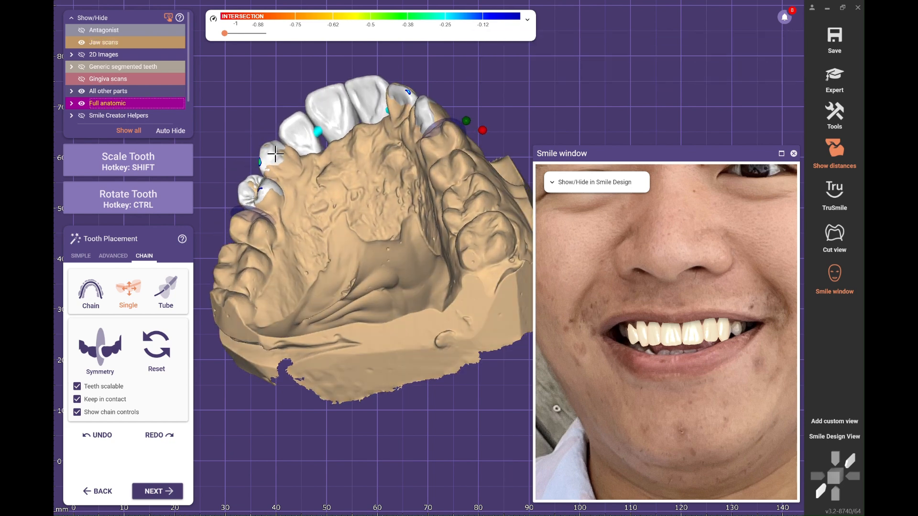
pyautogui.click(794, 154)
# - Turn on symmetry for the chain and rotate the two central incisors in the occlusal view
pyautogui.moveTo(382, 155); pyautogui.dragTo(434, 176, button='right')
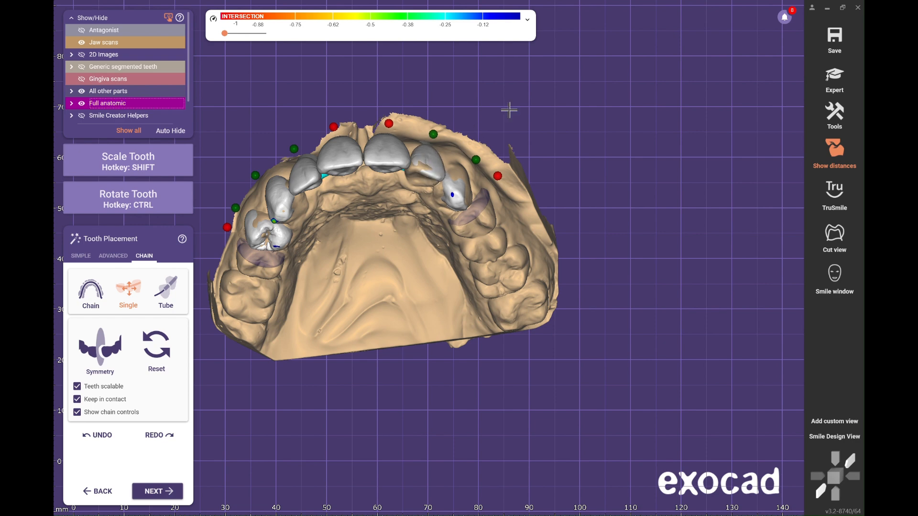
pyautogui.moveTo(509, 110); pyautogui.dragTo(510, 86, button='right')
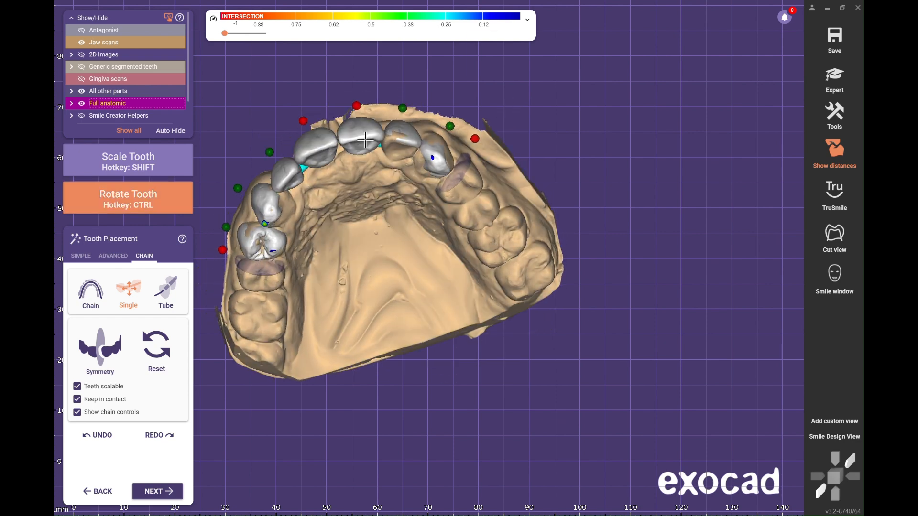
pyautogui.keyDown('ctrl'); pyautogui.moveTo(318, 132); pyautogui.dragTo(307, 122); pyautogui.keyUp('ctrl')
pyautogui.click(106, 352)
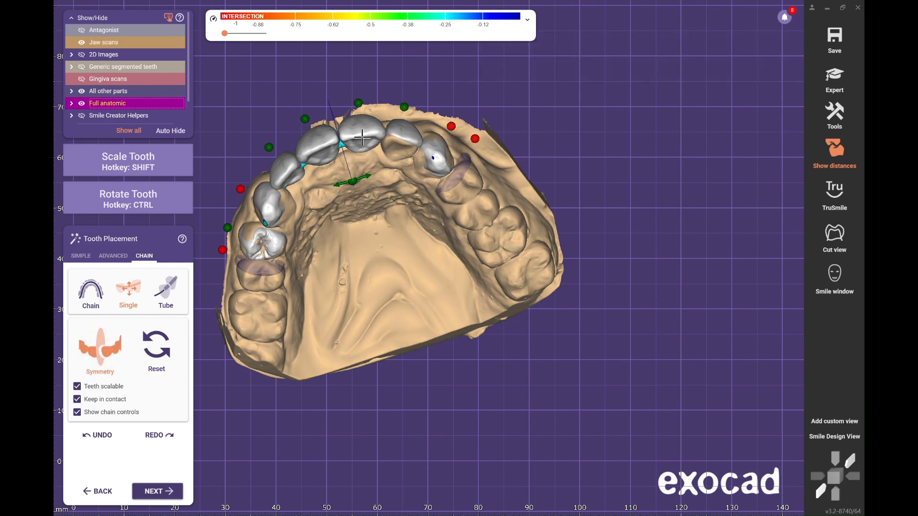
pyautogui.keyDown('ctrl'); pyautogui.moveTo(362, 139); pyautogui.dragTo(365, 135); pyautogui.keyUp('ctrl')
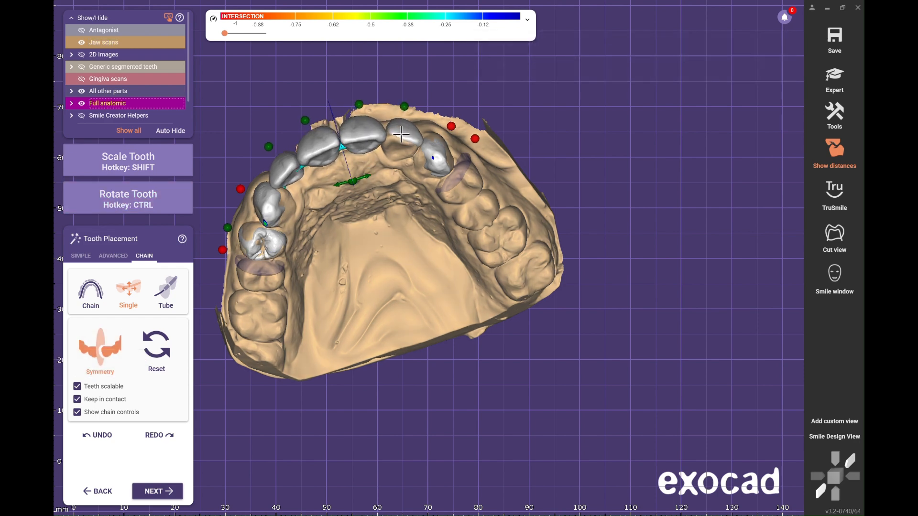
# - Check the arrangement from the front with the smile window, and rotate the upper right canine in the occlusal view
pyautogui.moveTo(503, 72); pyautogui.dragTo(502, 88, button='right')
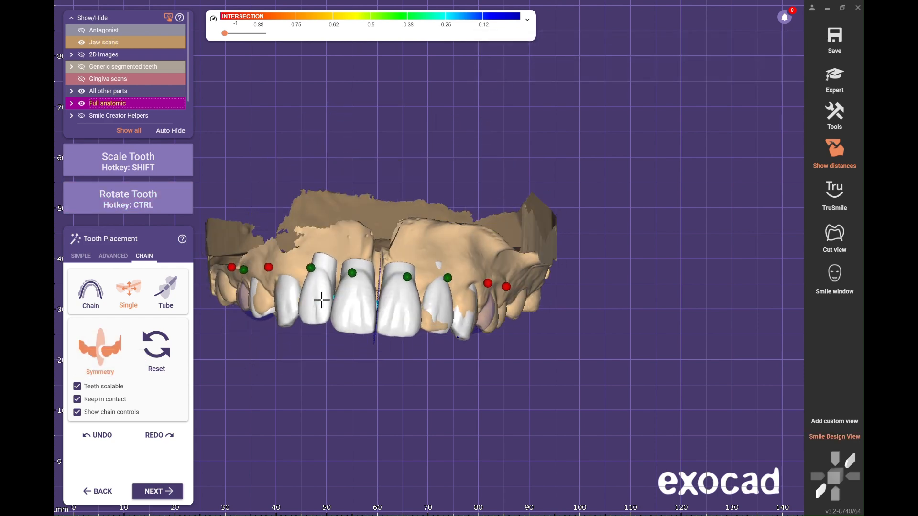
pyautogui.moveTo(319, 303); pyautogui.dragTo(328, 368, button='right')
pyautogui.moveTo(278, 171); pyautogui.dragTo(445, 130, button='right')
pyautogui.click(835, 278)
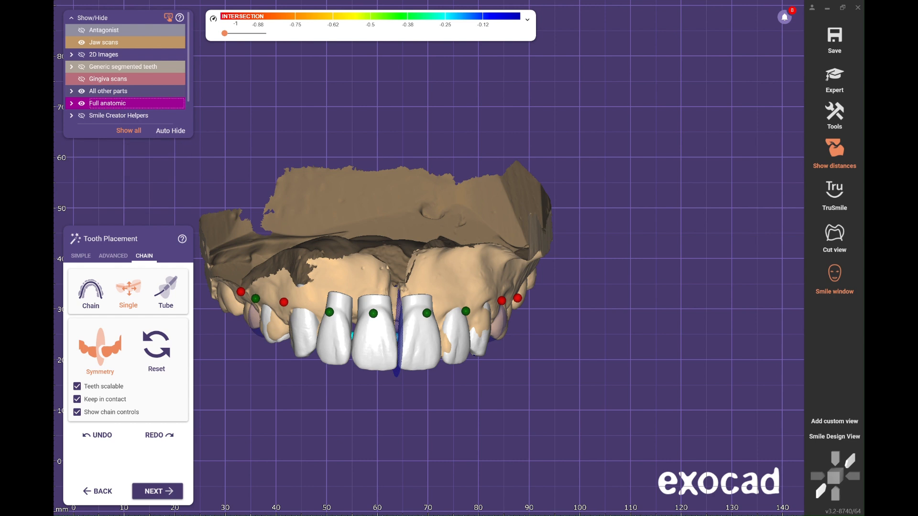
pyautogui.click(835, 276)
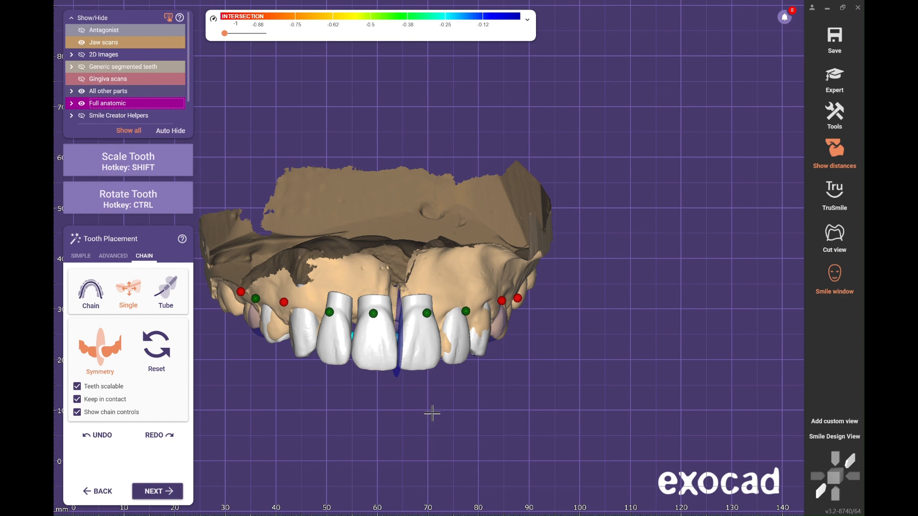
pyautogui.press('ctrl')
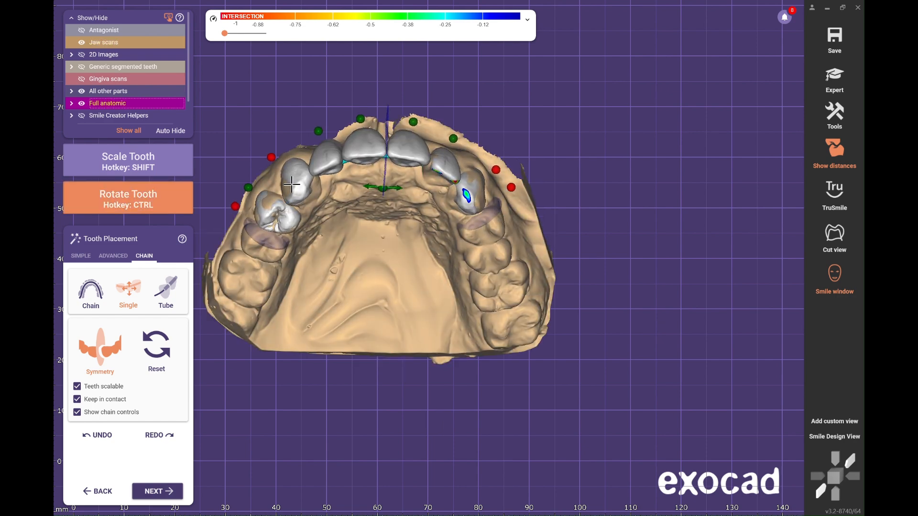
pyautogui.keyDown('ctrl'); pyautogui.moveTo(292, 186); pyautogui.dragTo(321, 192); pyautogui.keyUp('ctrl')
# - Turn off symmetry, adjust the whole chain and rotate the upper left canine with simple placement
pyautogui.click(100, 351)
pyautogui.press('ctrl')
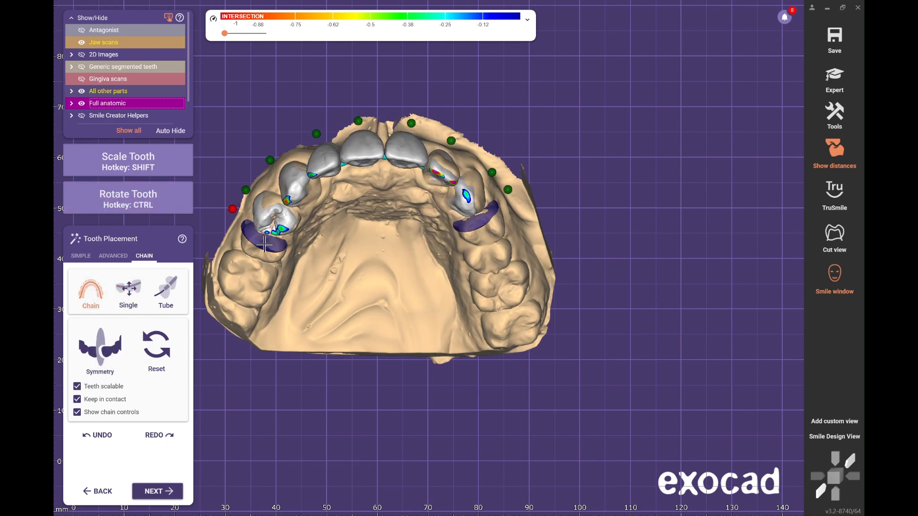
pyautogui.click(83, 257)
pyautogui.keyDown('ctrl'); pyautogui.moveTo(469, 185); pyautogui.dragTo(427, 253); pyautogui.keyUp('ctrl')
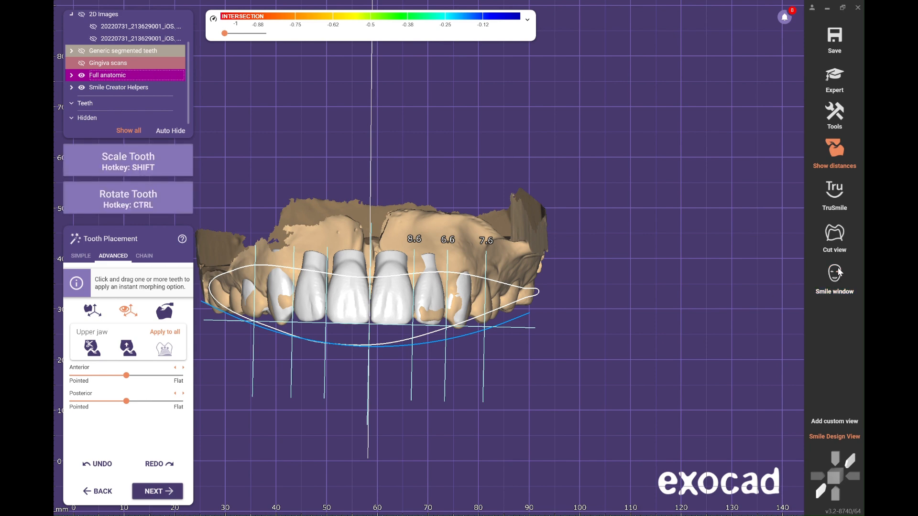
# - Display the teeth as outlines in the smile window and examine how they fit the mouth on the smile photo
pyautogui.click(834, 275)
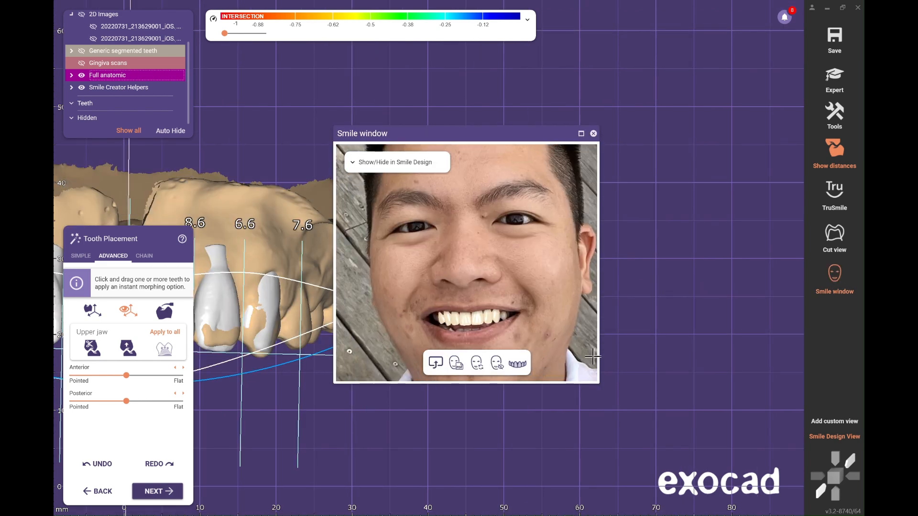
pyautogui.click(517, 363)
pyautogui.click(517, 256)
pyautogui.scroll(6, 441, 320)
pyautogui.scroll(-3, 527, 281)
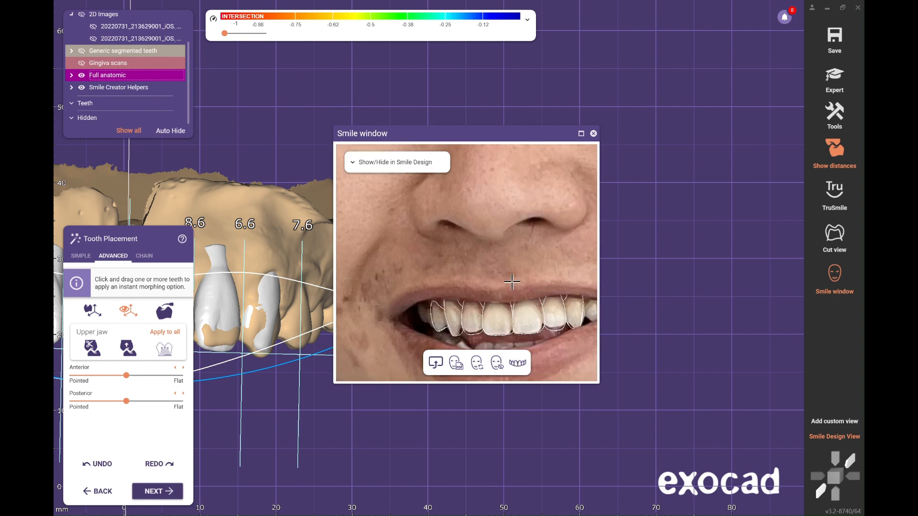
# - Close the smile window and finish tooth placement, overwriting the existing project files with the current tooth model design
pyautogui.click(594, 134)
pyautogui.click(163, 492)
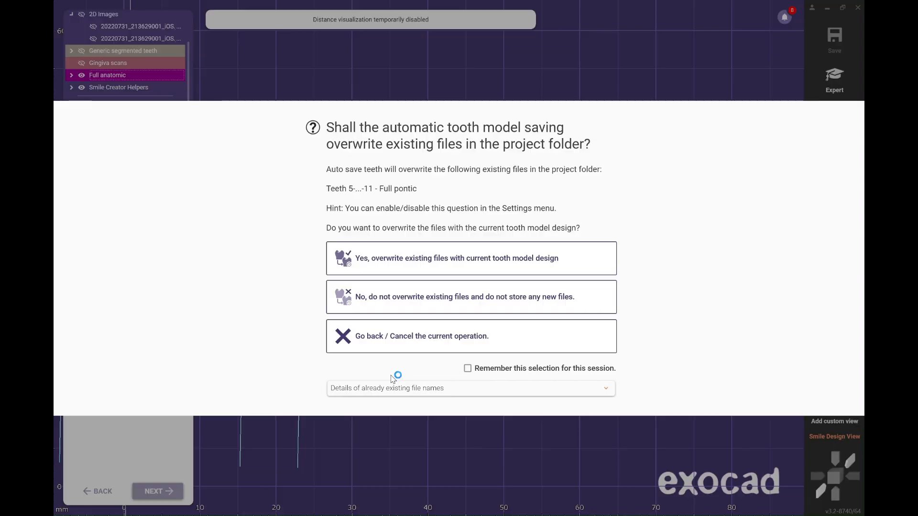
pyautogui.click(528, 262)
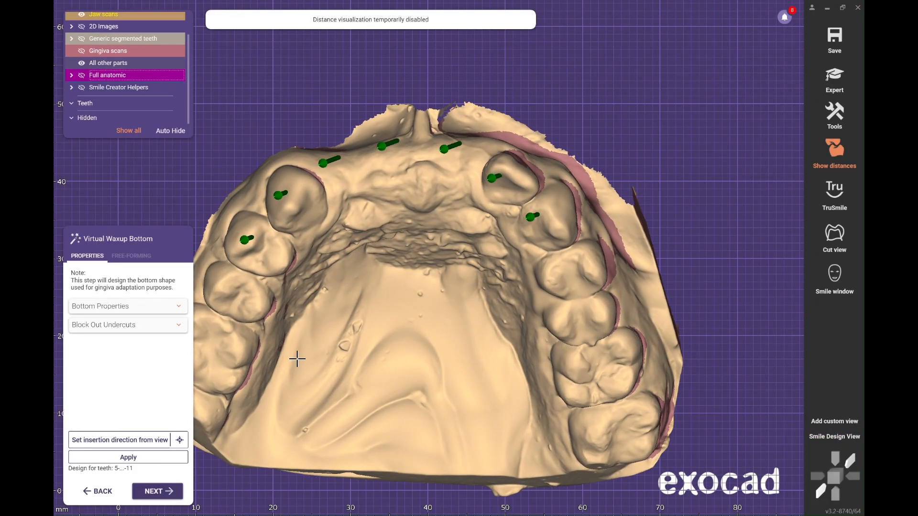
# - Set the insertion direction from the occlusal view, apply the virtual waxup bottom and continue to free-forming
pyautogui.click(169, 439)
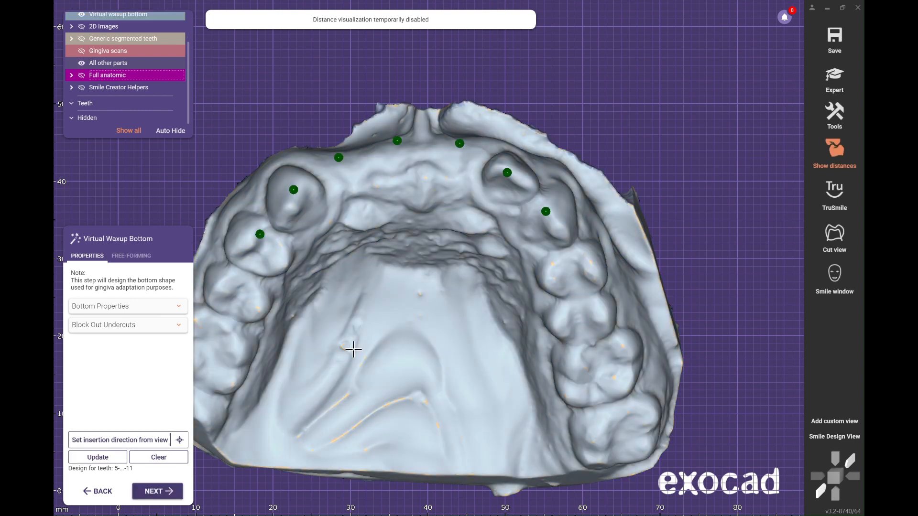
pyautogui.click(157, 491)
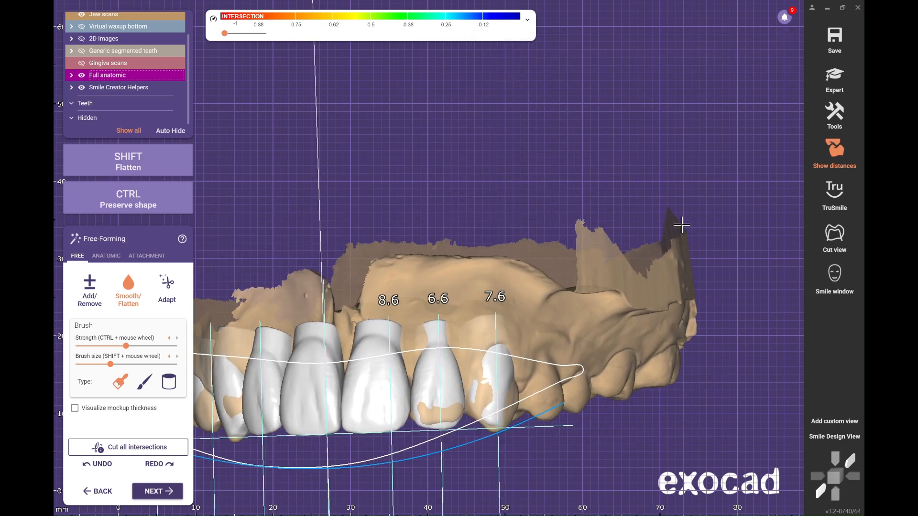
# - Look through the anatomic and attachment free-forming options and continue to the connectors without adapting the teeth
pyautogui.click(106, 256)
pyautogui.click(147, 255)
pyautogui.click(95, 257)
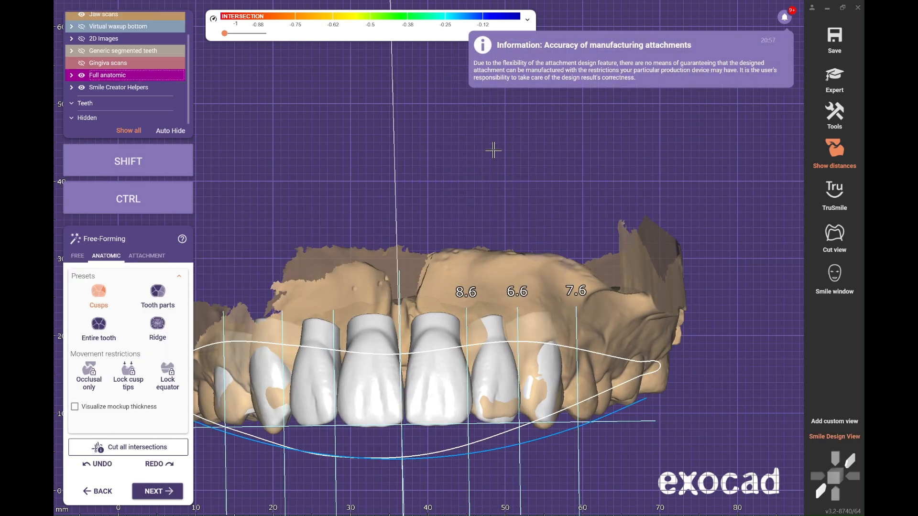
pyautogui.moveTo(492, 141); pyautogui.dragTo(540, 122, button='middle')
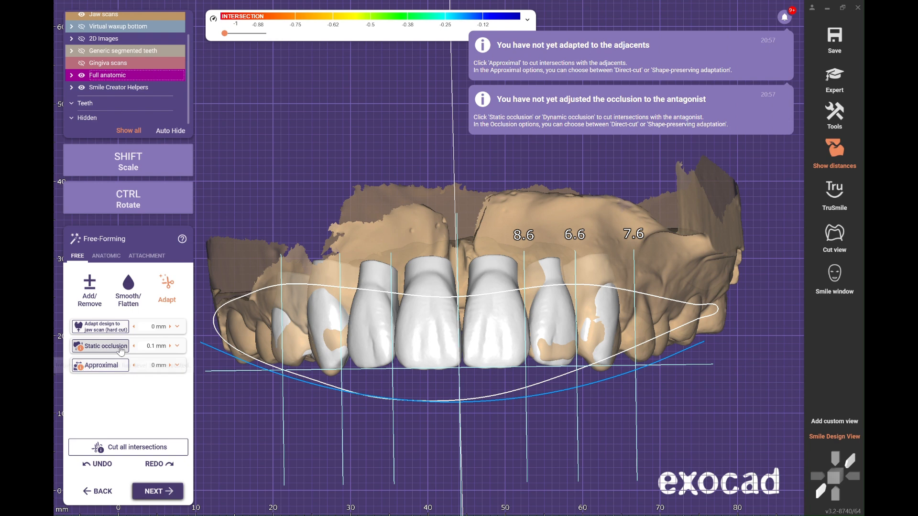
pyautogui.click(157, 492)
pyautogui.click(429, 261)
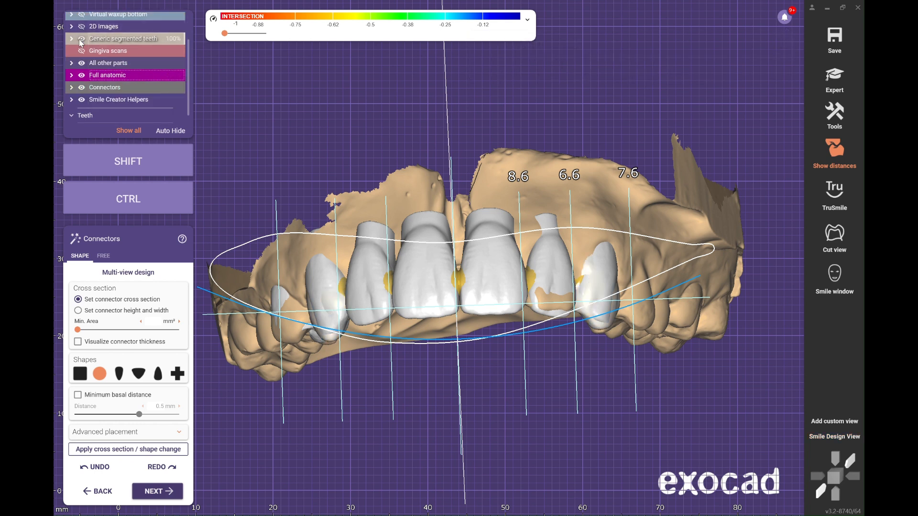
# - Hide the Smile Creator helpers and choose the tapered shape for the connector cross sections
pyautogui.click(80, 39)
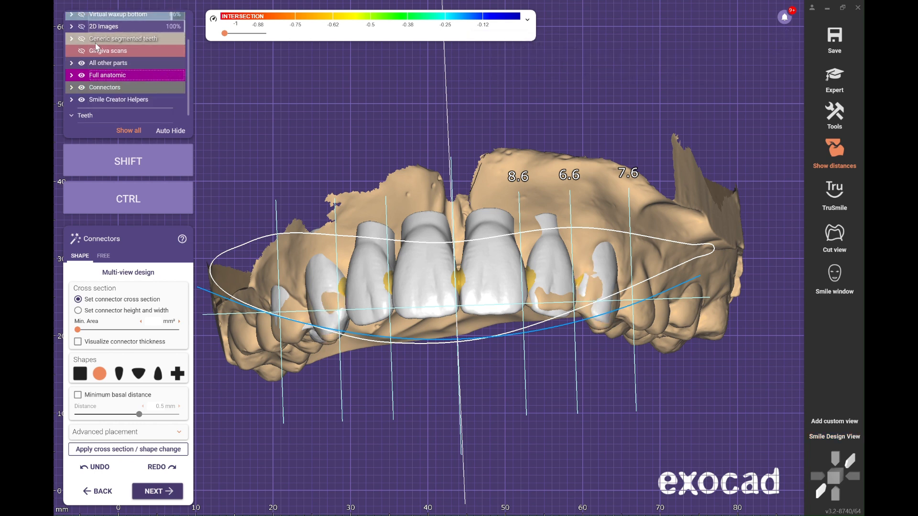
pyautogui.click(82, 100)
pyautogui.click(118, 374)
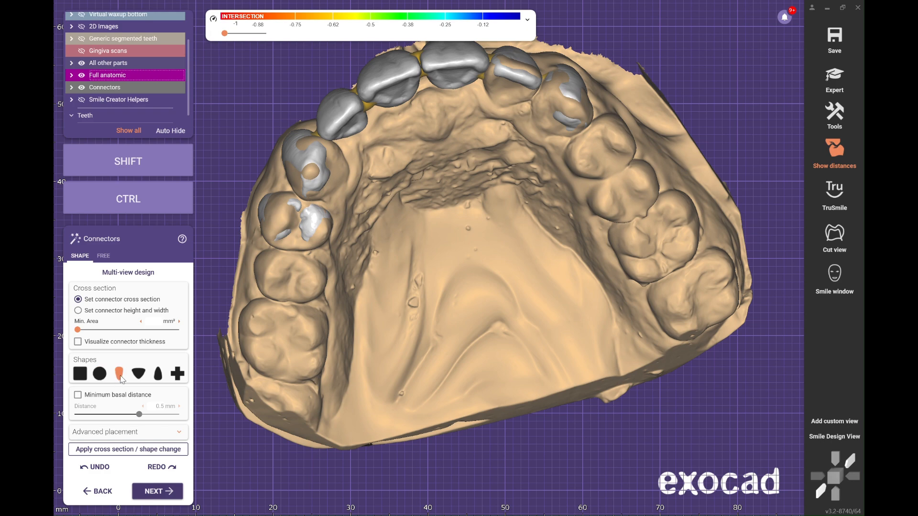
# - Examine the connectors from the palatal side with the jaw scans hidden, and increase their minimum cross-section area
pyautogui.moveTo(479, 84); pyautogui.dragTo(458, 224, button='right')
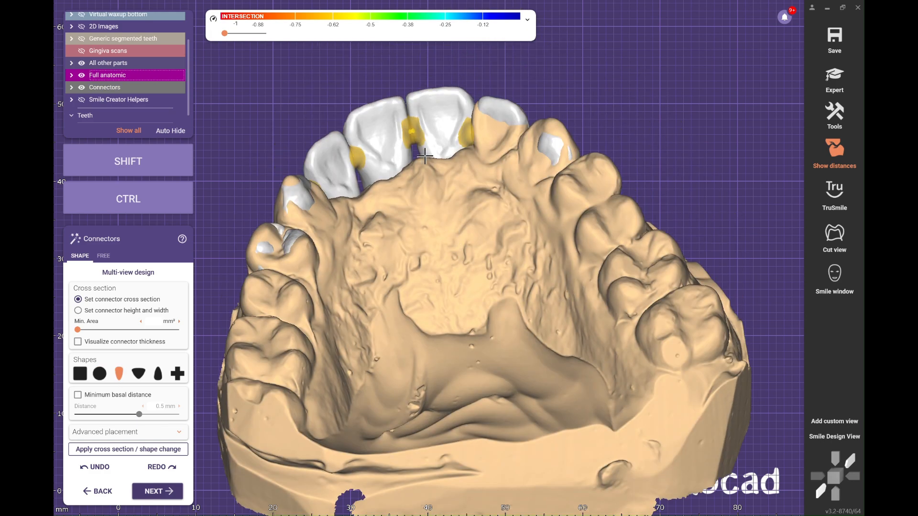
pyautogui.moveTo(388, 158); pyautogui.dragTo(451, 152, button='right')
pyautogui.moveTo(645, 257); pyautogui.dragTo(640, 258, button='middle')
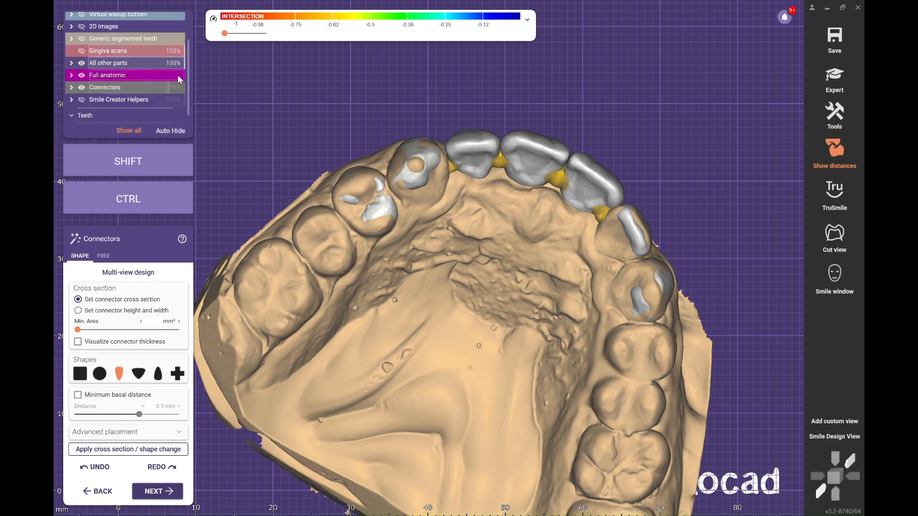
pyautogui.moveTo(189, 73); pyautogui.dragTo(188, 54)
pyautogui.click(82, 31)
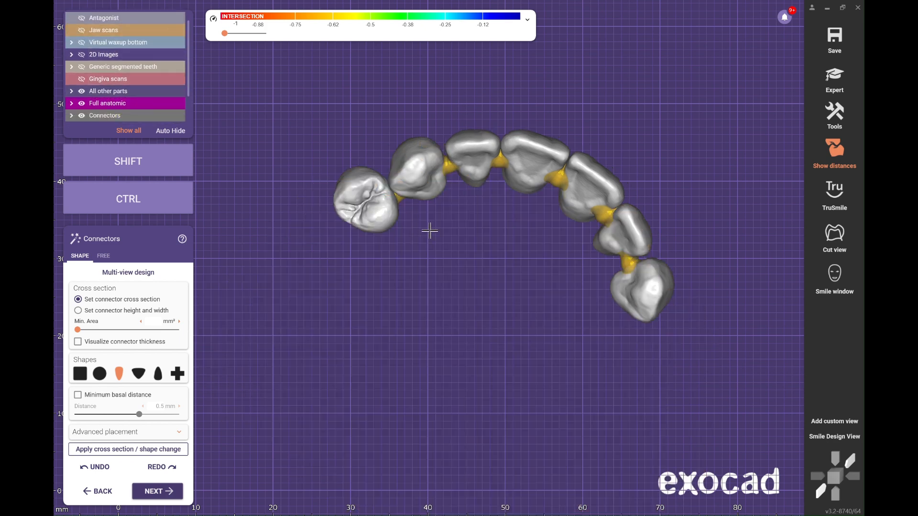
pyautogui.click(180, 322)
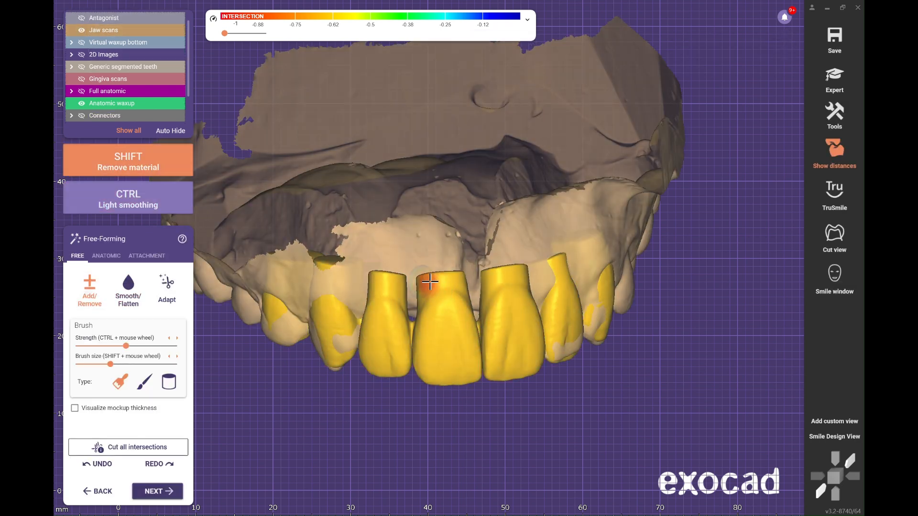
# - Try to remove material from the neck of the upper right central incisor with the brush at maximum strength
pyautogui.keyDown('shift'); pyautogui.moveTo(426, 279); pyautogui.dragTo(452, 279); pyautogui.keyUp('shift')
pyautogui.moveTo(452, 279)
pyautogui.mouseDown(button='right')
pyautogui.moveTo(431, 280)
pyautogui.moveTo(447, 304)
pyautogui.mouseUp(button='right')
pyautogui.moveTo(447, 304)
pyautogui.keyDown('shift'); pyautogui.mouseDown()
pyautogui.moveTo(427, 305)
pyautogui.moveTo(452, 305)
pyautogui.mouseUp(); pyautogui.keyUp('shift')
pyautogui.press('shift')
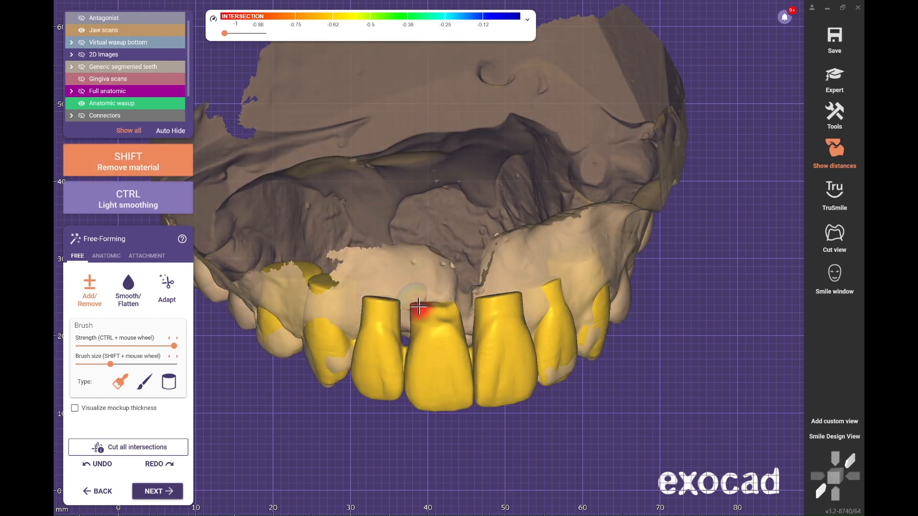
# - Reshape the necks of the anterior waxup teeth with entire-tooth anatomic forming, restricted to occlusal only, locked cusp tips and locked equator
pyautogui.click(106, 256)
pyautogui.click(99, 325)
pyautogui.click(89, 369)
pyautogui.click(128, 369)
pyautogui.click(167, 369)
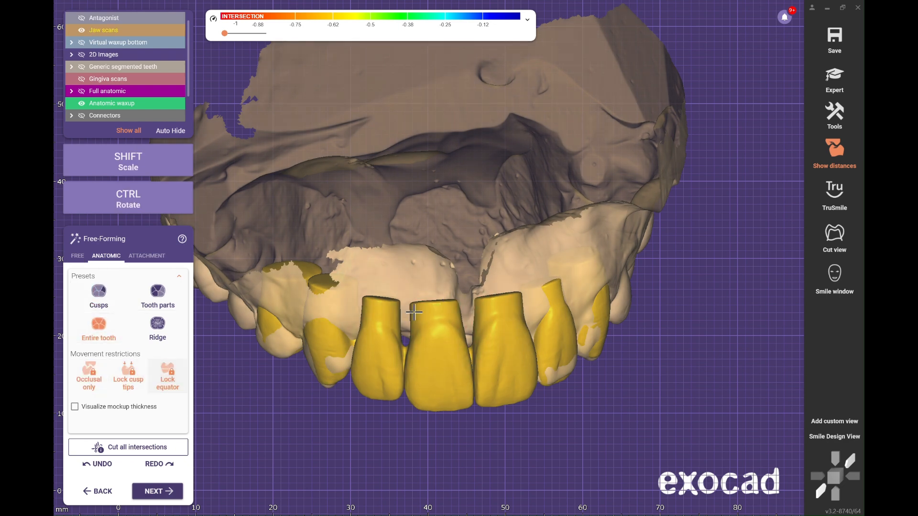
pyautogui.moveTo(440, 311); pyautogui.dragTo(401, 371, button='right')
pyautogui.moveTo(457, 369); pyautogui.dragTo(444, 310, button='right')
pyautogui.moveTo(478, 369); pyautogui.dragTo(466, 225, button='right')
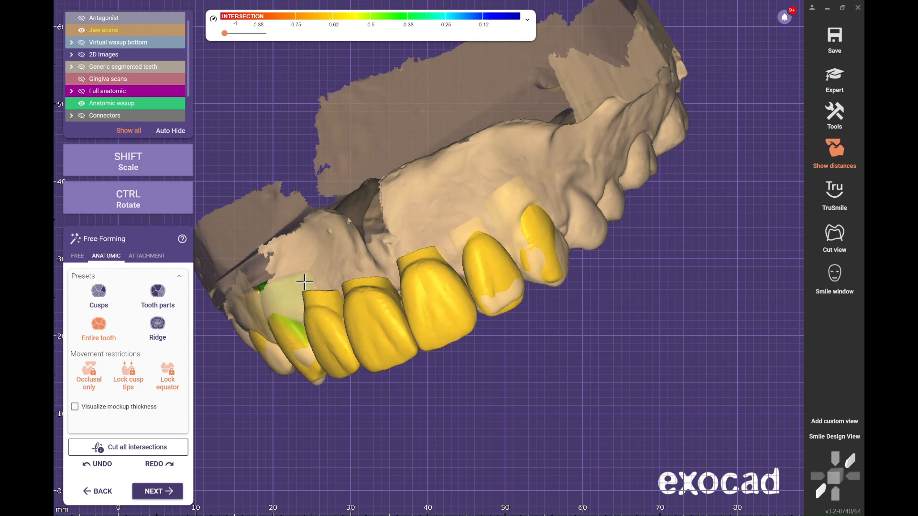
pyautogui.moveTo(313, 301); pyautogui.dragTo(318, 340, button='right')
# - Smooth the cervical edges of the anterior waxup teeth with the Smooth/Flatten brush at maximum strength
pyautogui.click(79, 256)
pyautogui.click(128, 290)
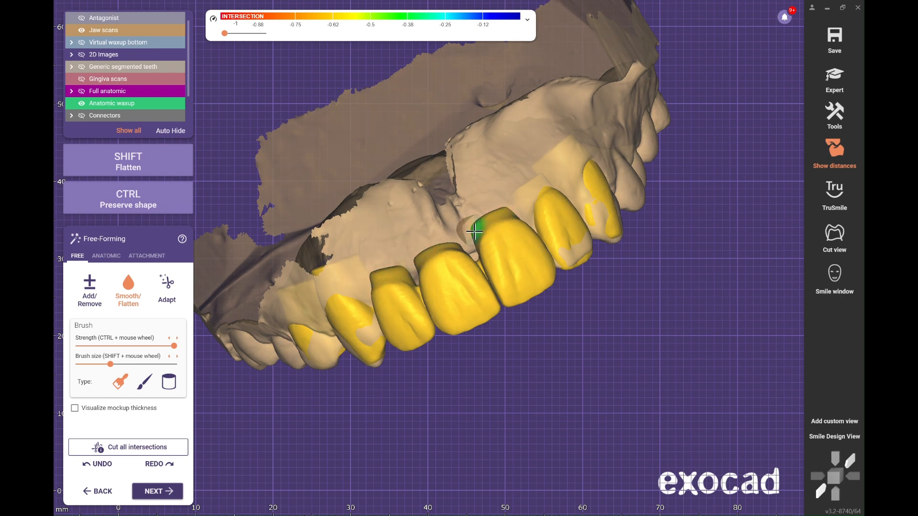
pyautogui.moveTo(508, 213); pyautogui.dragTo(286, 384, button='right')
pyautogui.moveTo(323, 421); pyautogui.dragTo(325, 425, button='right')
pyautogui.moveTo(568, 234); pyautogui.dragTo(552, 123, button='right')
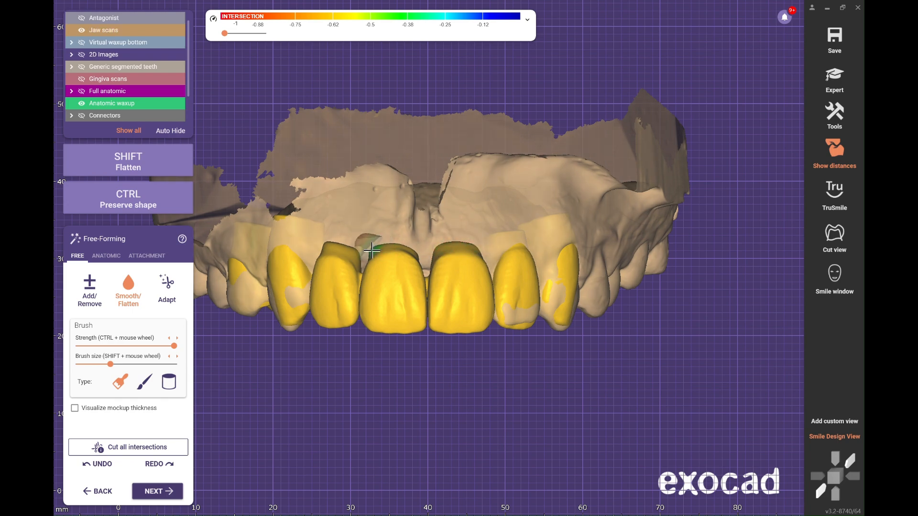
pyautogui.moveTo(328, 246); pyautogui.dragTo(330, 247)
pyautogui.moveTo(525, 383); pyautogui.dragTo(548, 471, button='right')
# - Finish free-forming without adapting the pontics to the gingiva, and merge and save the restorations
pyautogui.click(164, 489)
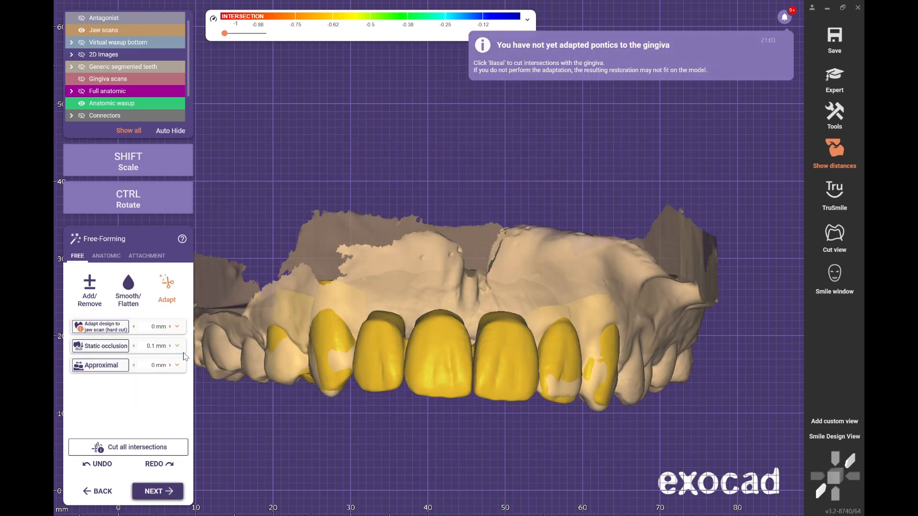
pyautogui.click(158, 492)
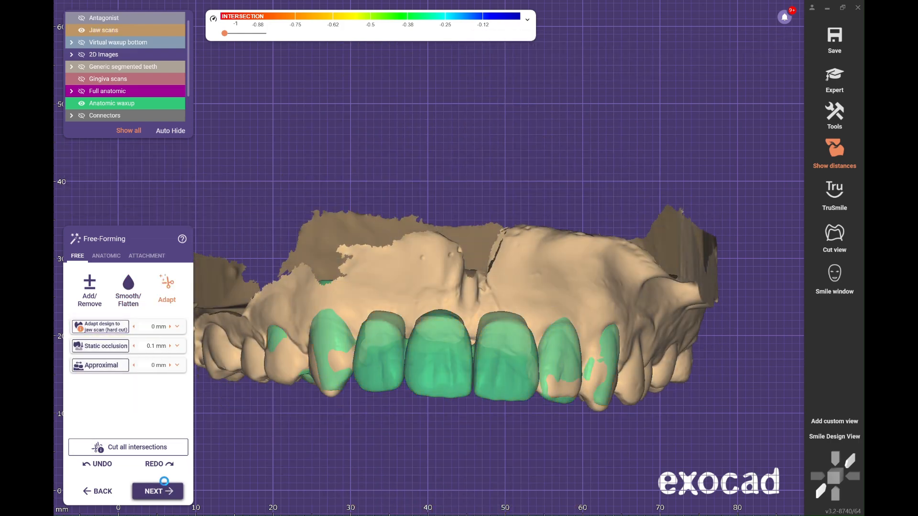
pyautogui.moveTo(316, 416); pyautogui.dragTo(440, 420, button='right')
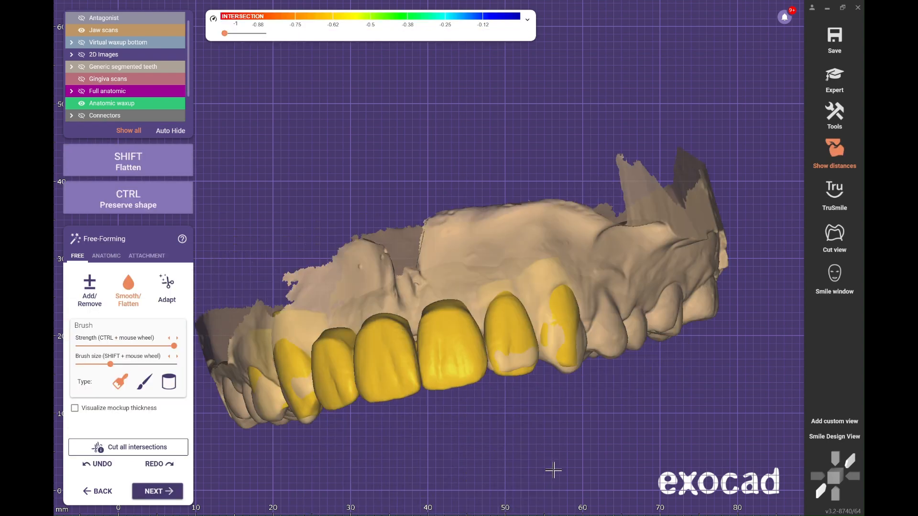
pyautogui.moveTo(550, 468); pyautogui.dragTo(397, 472, button='right')
pyautogui.click(158, 491)
pyautogui.moveTo(425, 358); pyautogui.dragTo(425, 360, button='right')
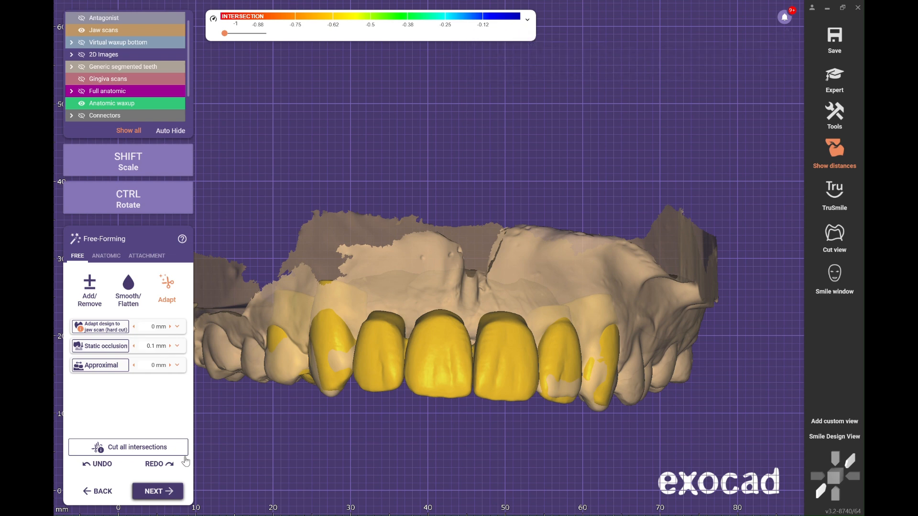
pyautogui.click(157, 491)
pyautogui.moveTo(316, 416); pyautogui.dragTo(442, 422, button='right')
# - Choose model design as the next step, check the alignment of both jaws between the model planes and accept it
pyautogui.click(139, 398)
pyautogui.click(158, 491)
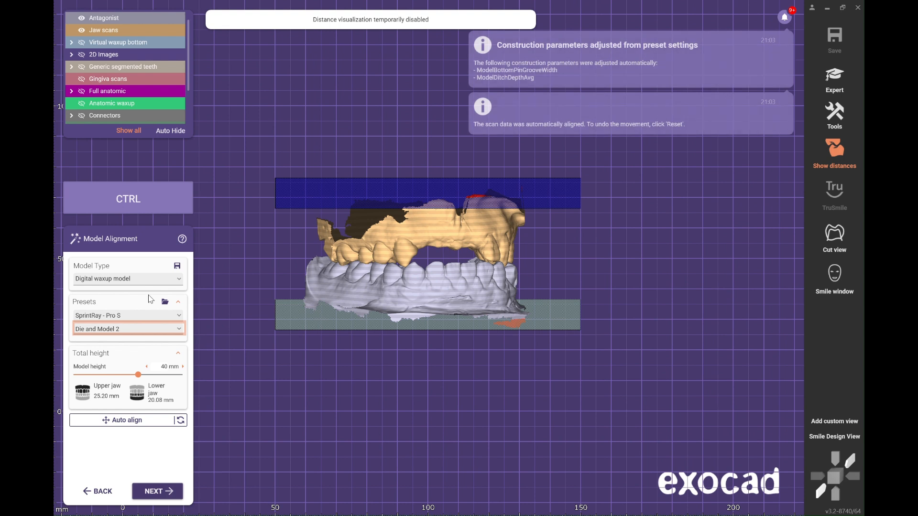
pyautogui.moveTo(457, 340); pyautogui.dragTo(456, 340, button='right')
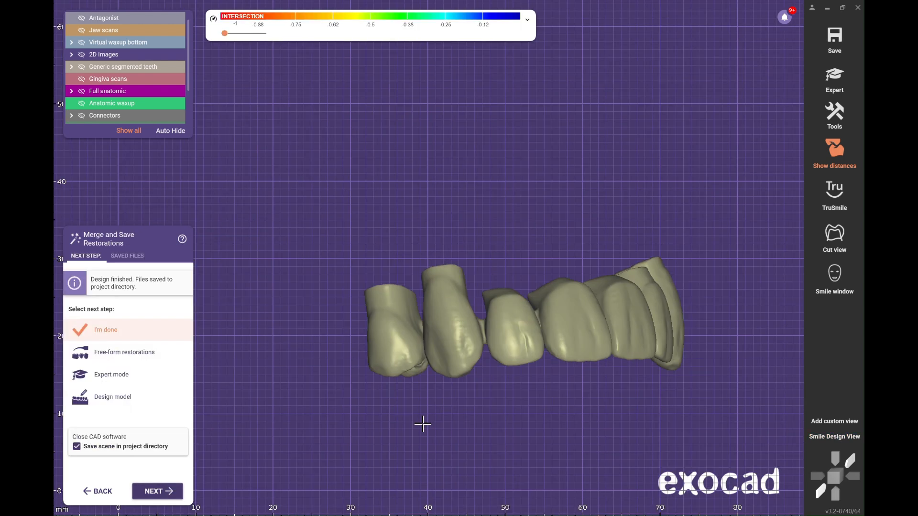
pyautogui.moveTo(423, 423)
pyautogui.mouseDown(button='right')
pyautogui.moveTo(441, 420)
pyautogui.moveTo(411, 424)
pyautogui.mouseUp(button='right')
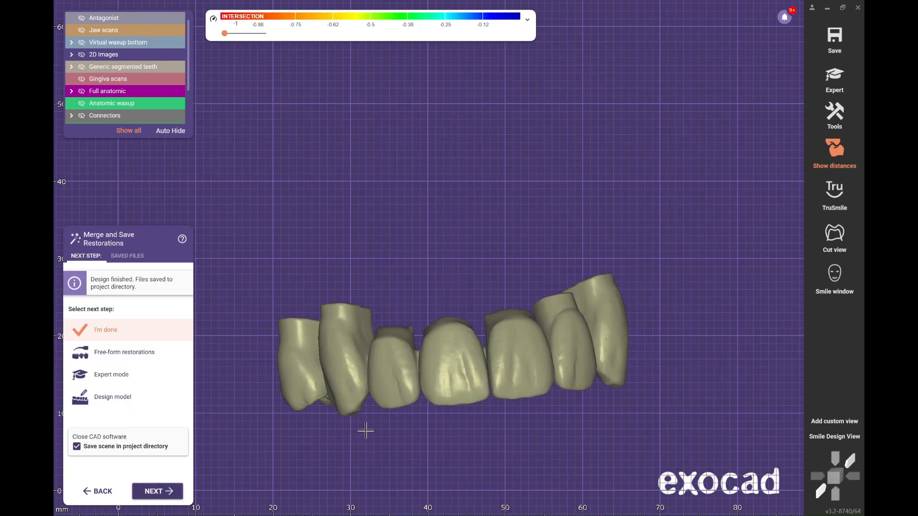
pyautogui.click(141, 407)
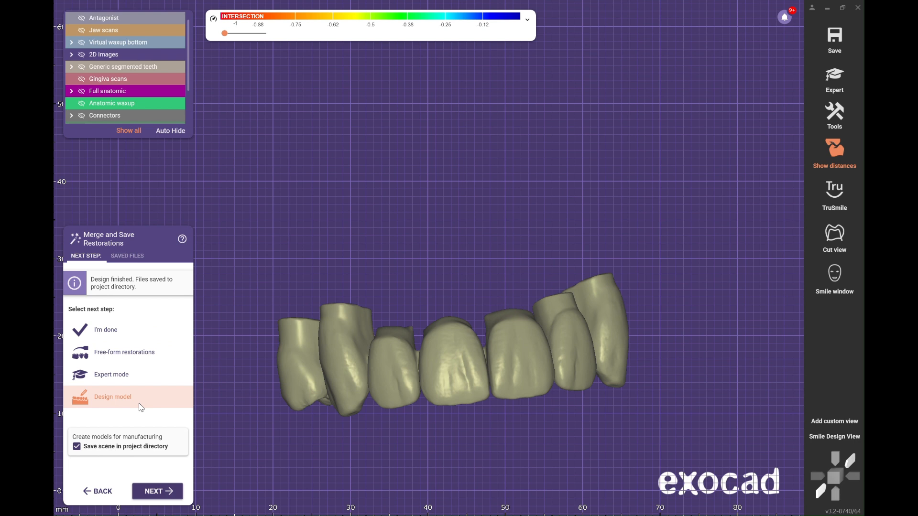
pyautogui.click(161, 494)
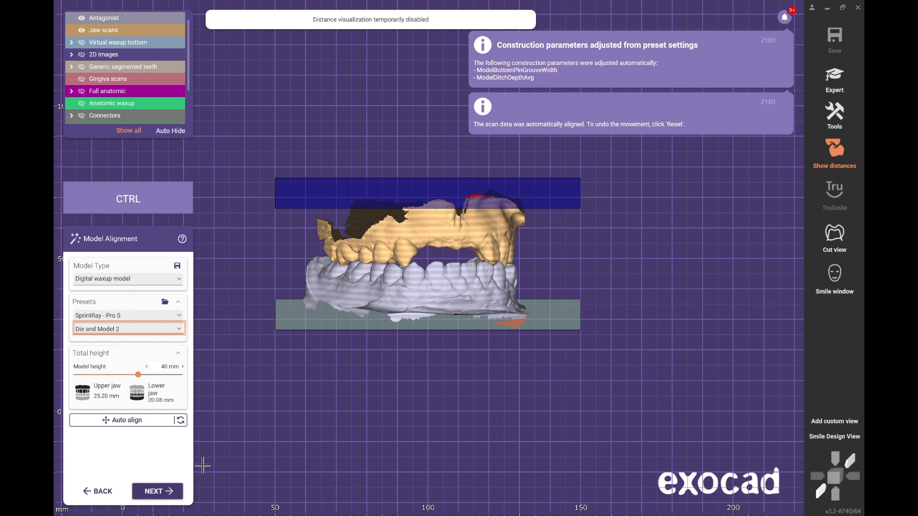
pyautogui.moveTo(458, 339); pyautogui.dragTo(456, 340, button='right')
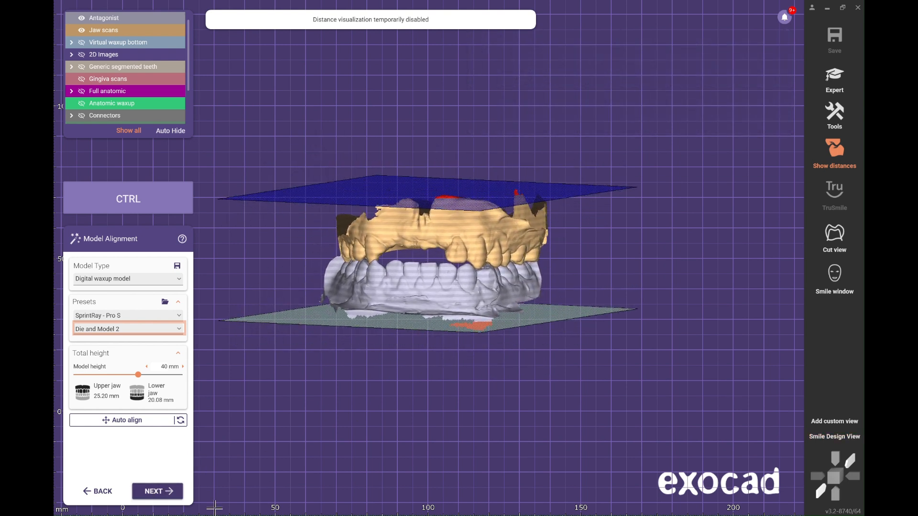
pyautogui.click(170, 491)
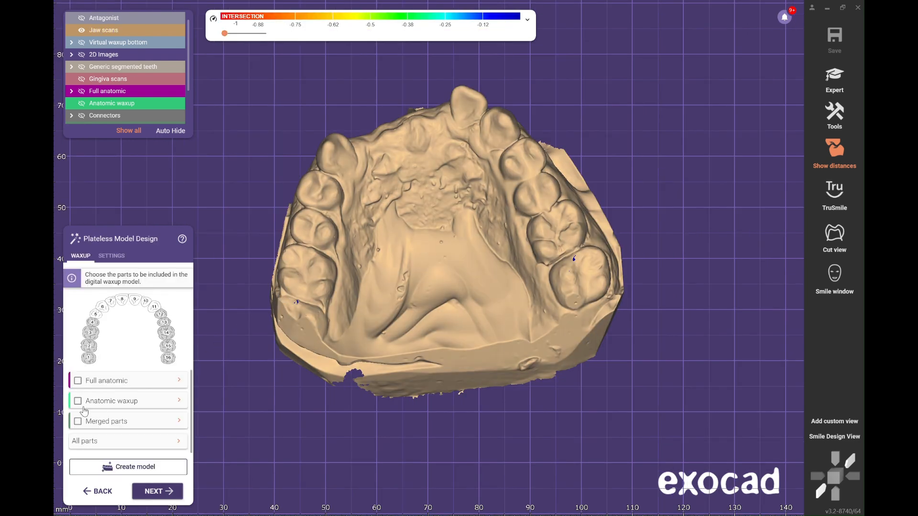
# - Include the merged parts and the anatomic waxup in the digital waxup model and create the model
pyautogui.click(78, 422)
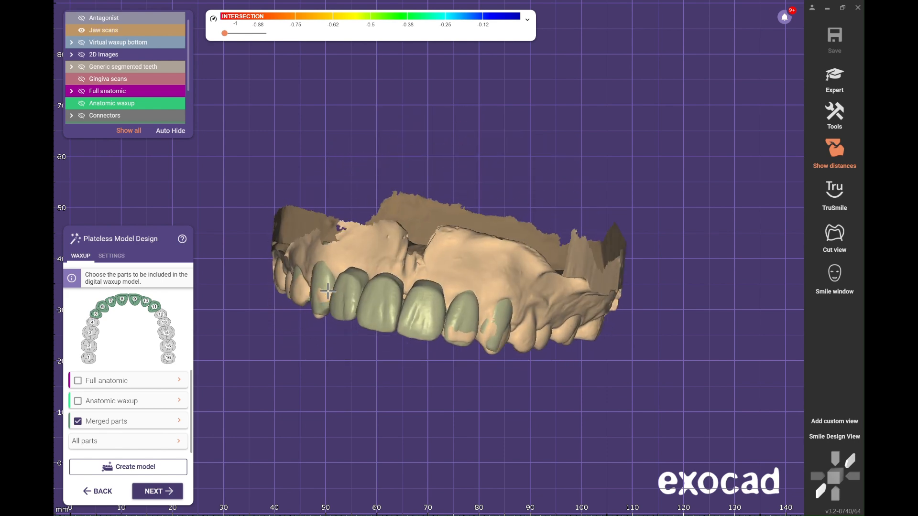
pyautogui.click(78, 402)
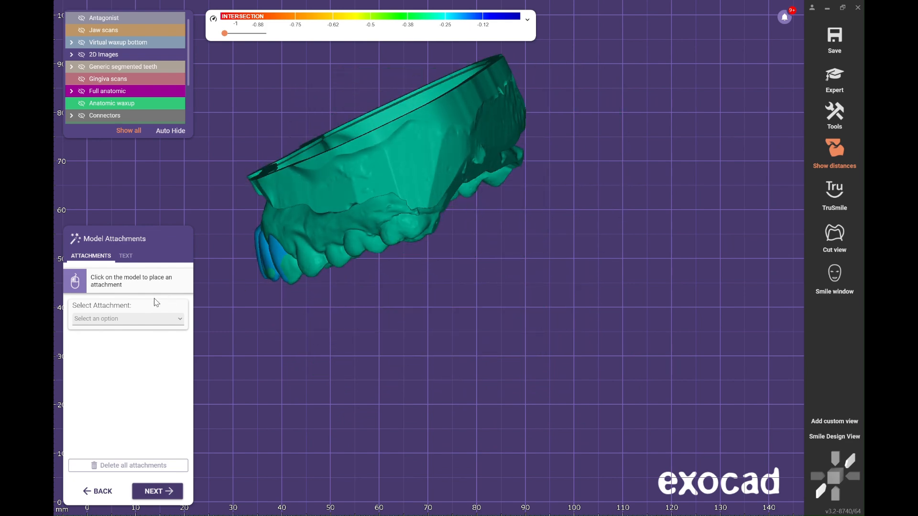
# - Look through the available model attachments, including the articulator slots, OkkluFixator and Kois Center transfer adapter
pyautogui.click(148, 320)
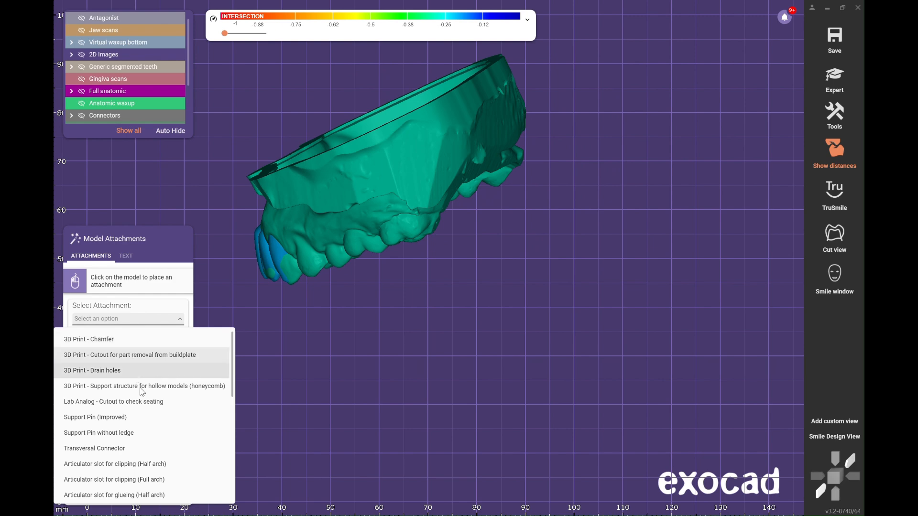
pyautogui.moveTo(137, 454)
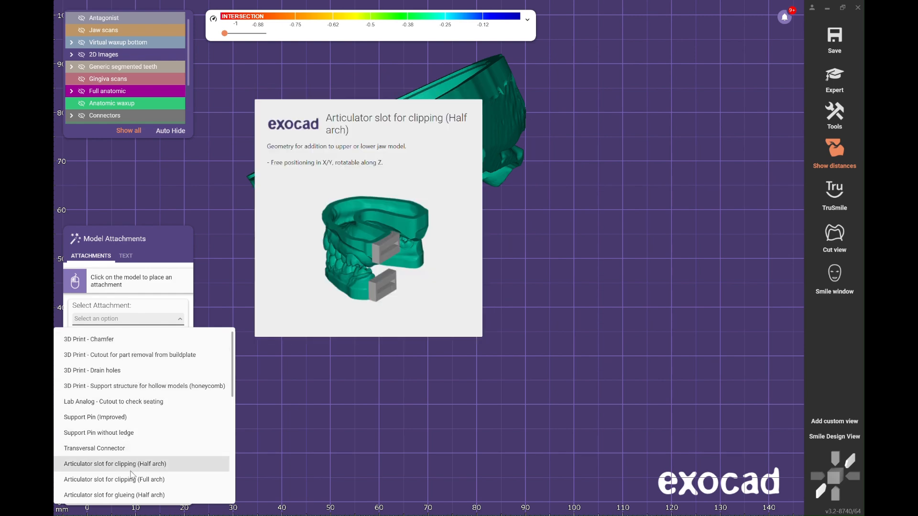
pyautogui.scroll(-3, 144, 430)
pyautogui.moveTo(153, 417)
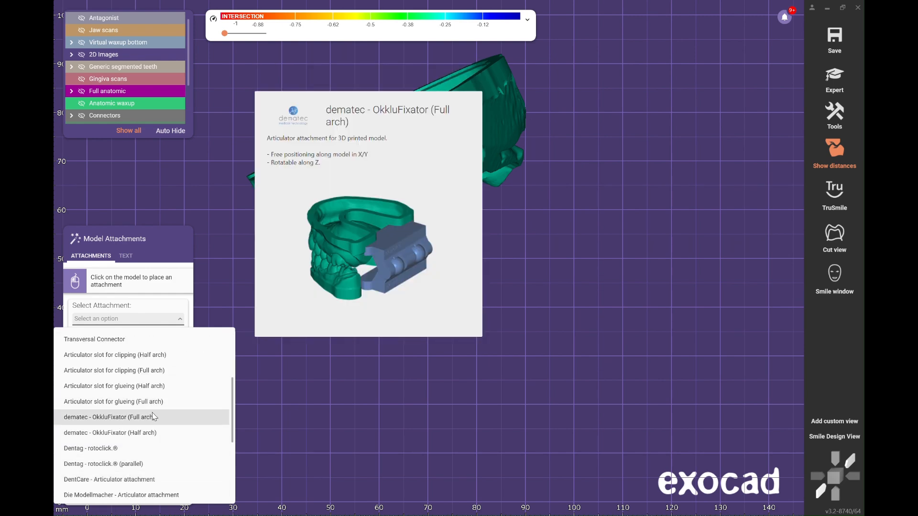
pyautogui.scroll(-3, 151, 478)
pyautogui.moveTo(151, 481)
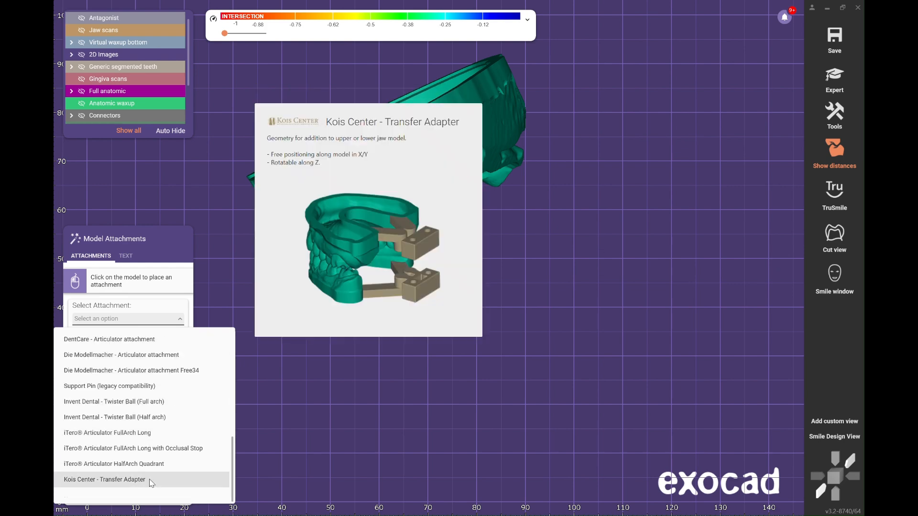
pyautogui.moveTo(160, 377)
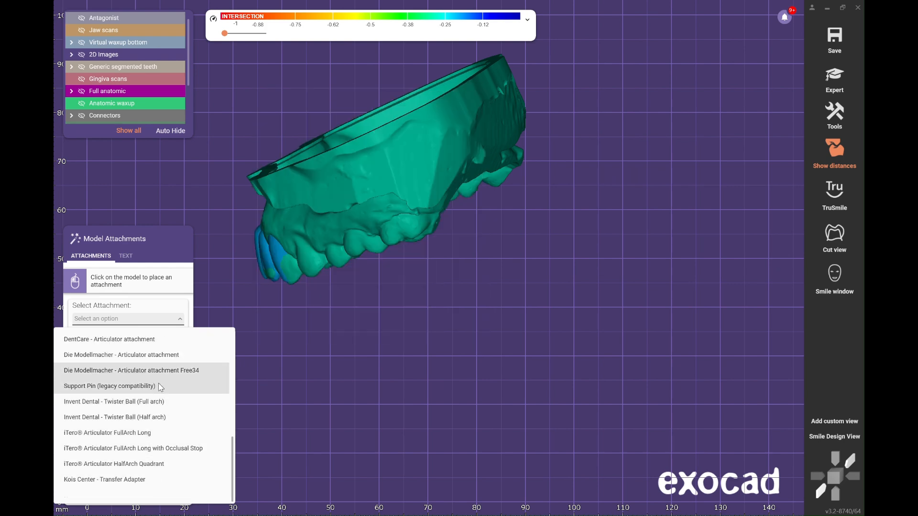
# - Place a Support Pin (legacy compatibility) at the back of the model, inspect it and delete all attachments
pyautogui.click(164, 389)
pyautogui.press('ctrl')
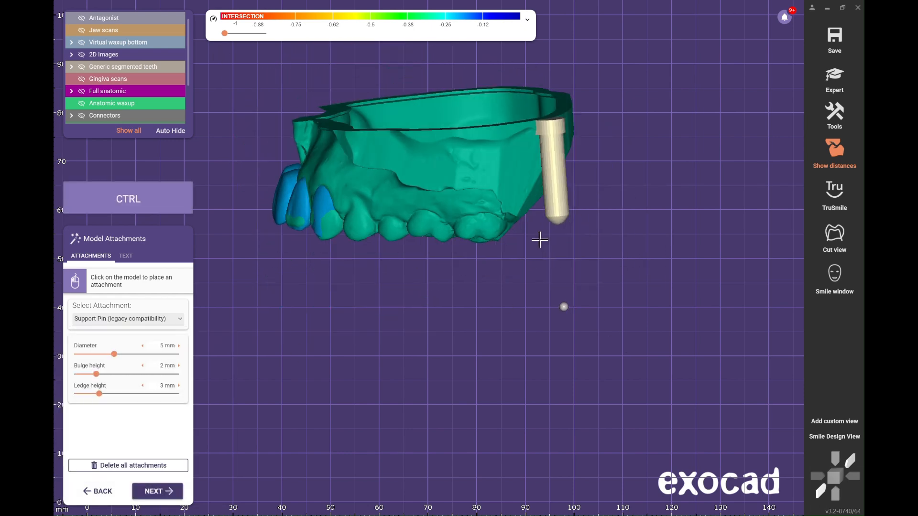
pyautogui.scroll(-3, 187, 56)
pyautogui.click(82, 75)
pyautogui.moveTo(82, 78); pyautogui.dragTo(196, 86)
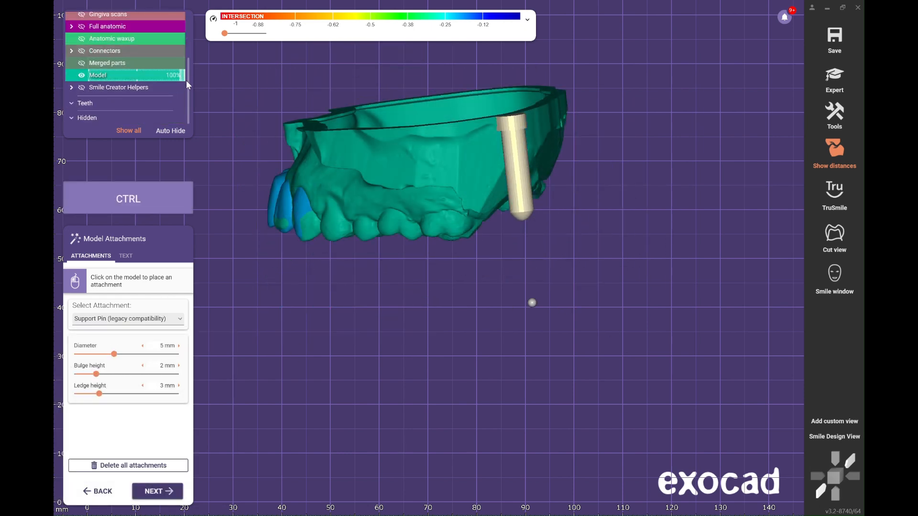
pyautogui.click(112, 463)
pyautogui.click(335, 249)
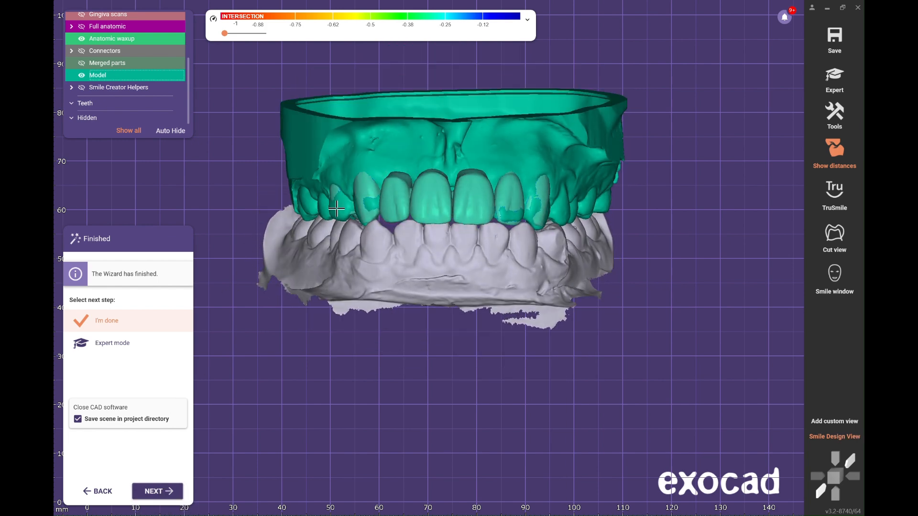
# - Save the anatomic waxup mesh as Teeth_5-...-11_-_Anatomic_waxup in the patient's 3D scans folder
pyautogui.rightClick(428, 186)
pyautogui.click(502, 324)
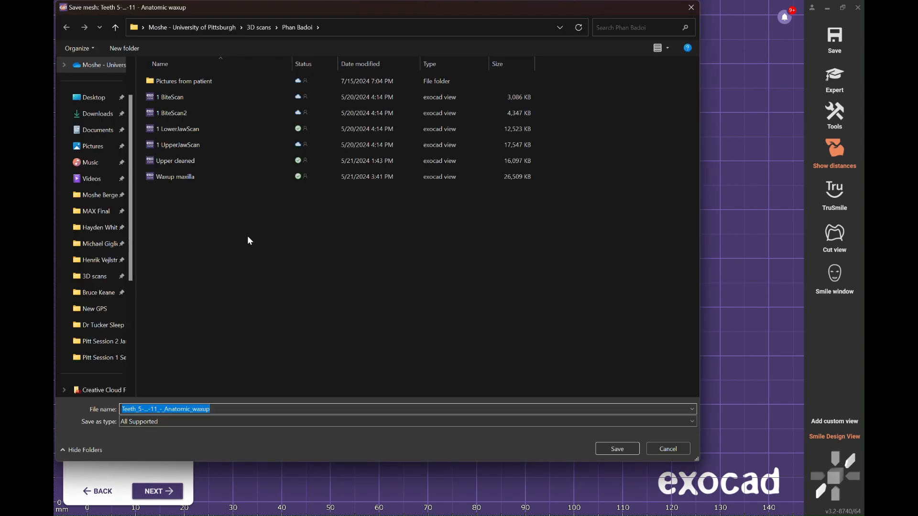
pyautogui.click(617, 449)
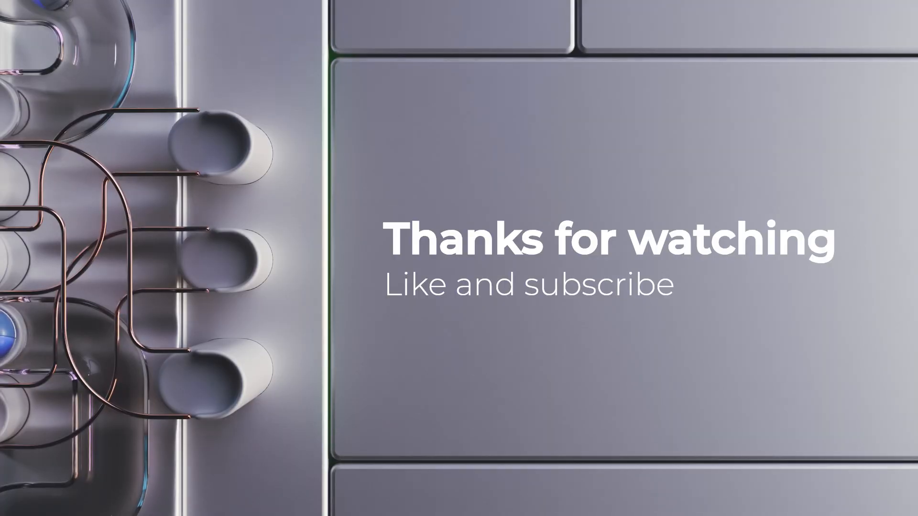